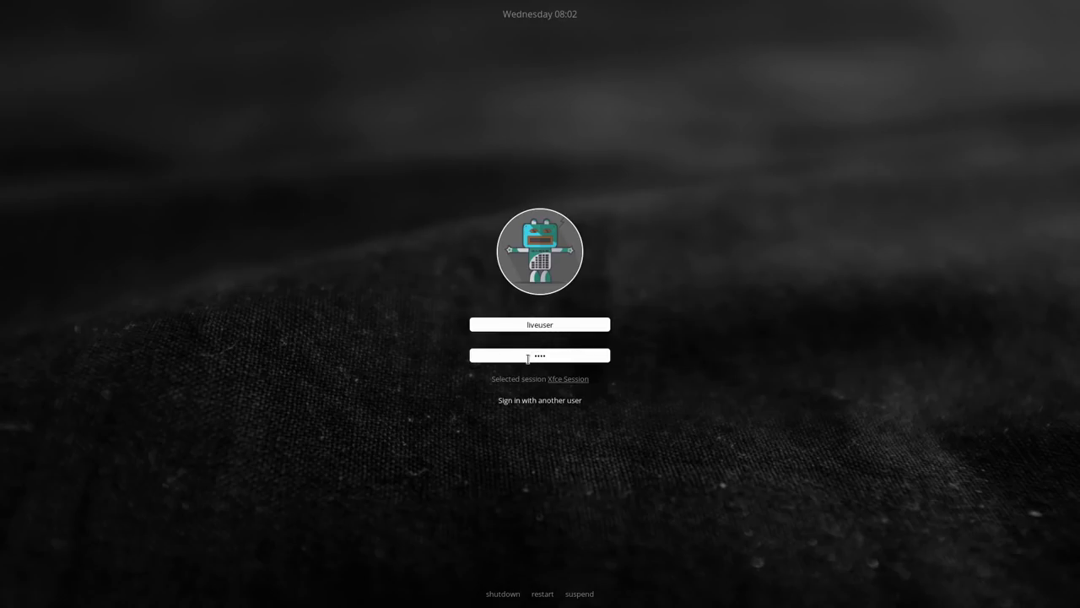
Step: Focus the password entry under the live user's name on the LightDM greeter
click(564, 355)
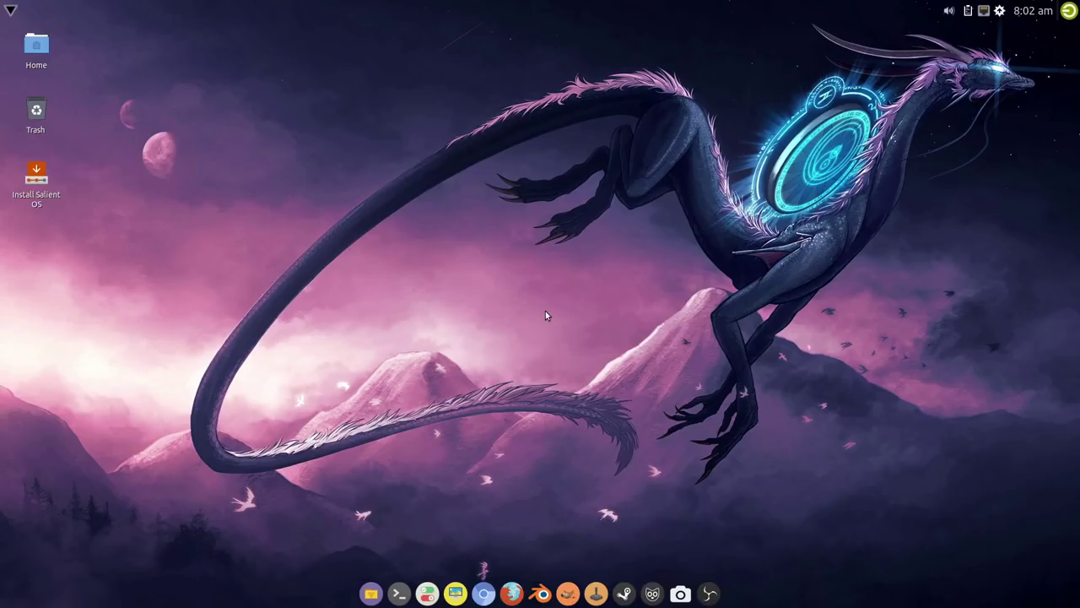
Step: Browse the desktop menu's Applications > System list to find Install Salient OS, then dismiss the menu
right_click(270, 198)
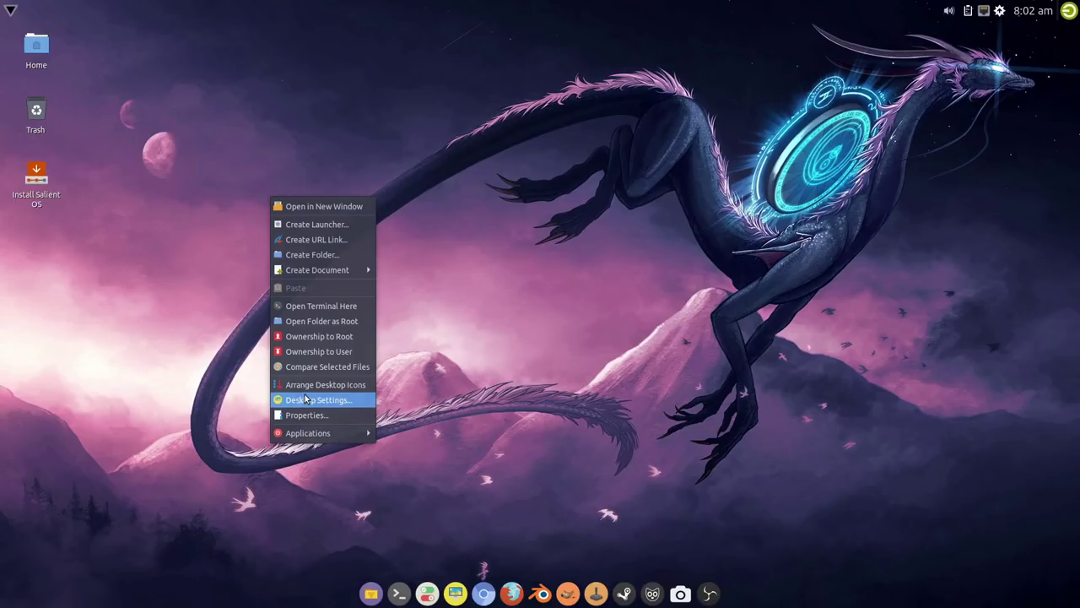
mouse_move(332, 435)
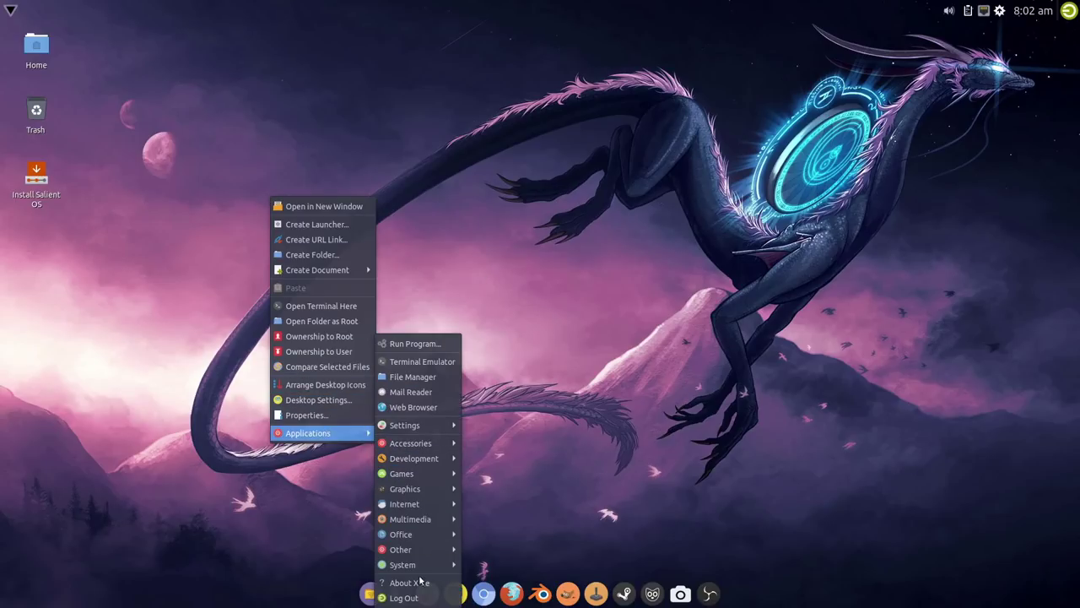
mouse_move(426, 567)
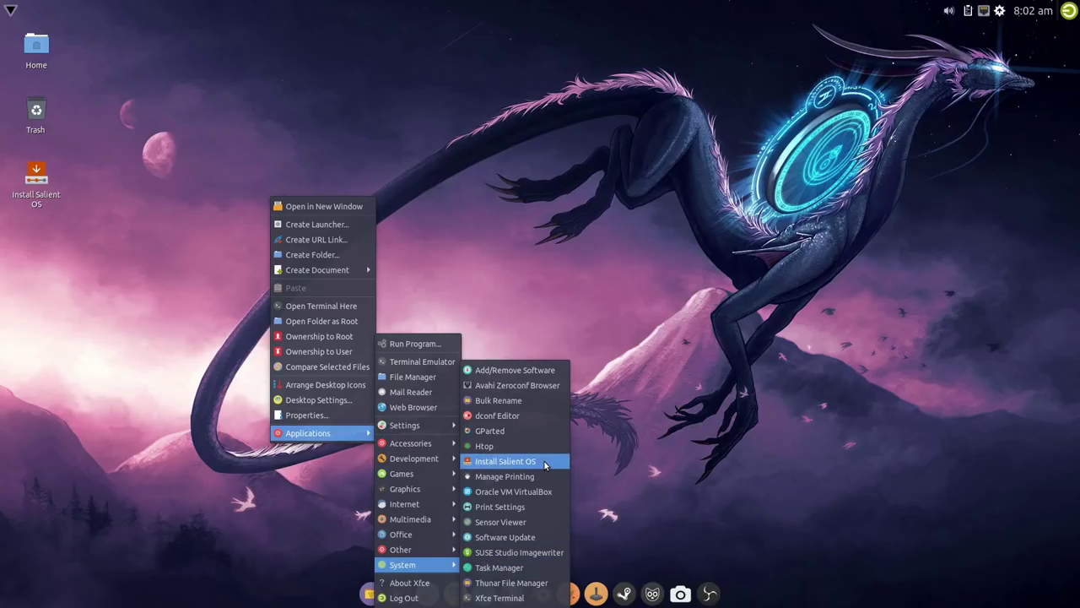
click(680, 384)
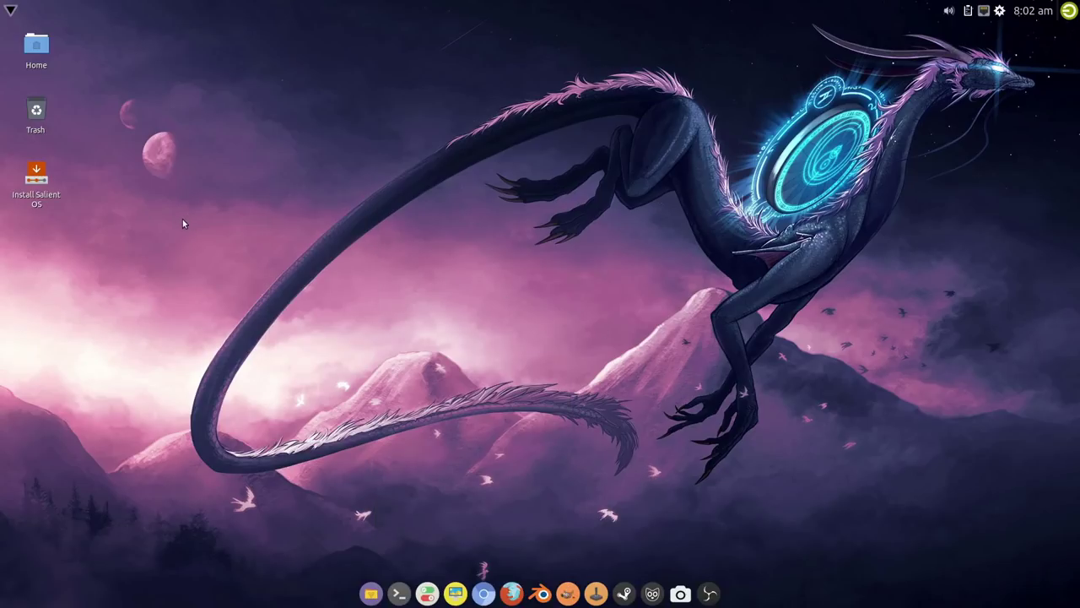
right_click(176, 167)
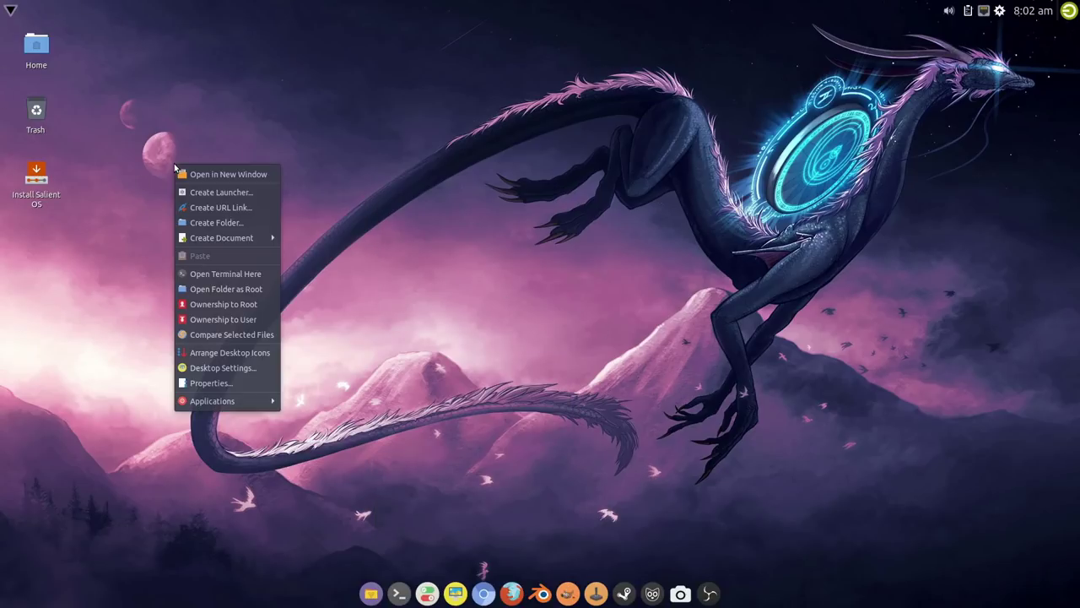
click(253, 368)
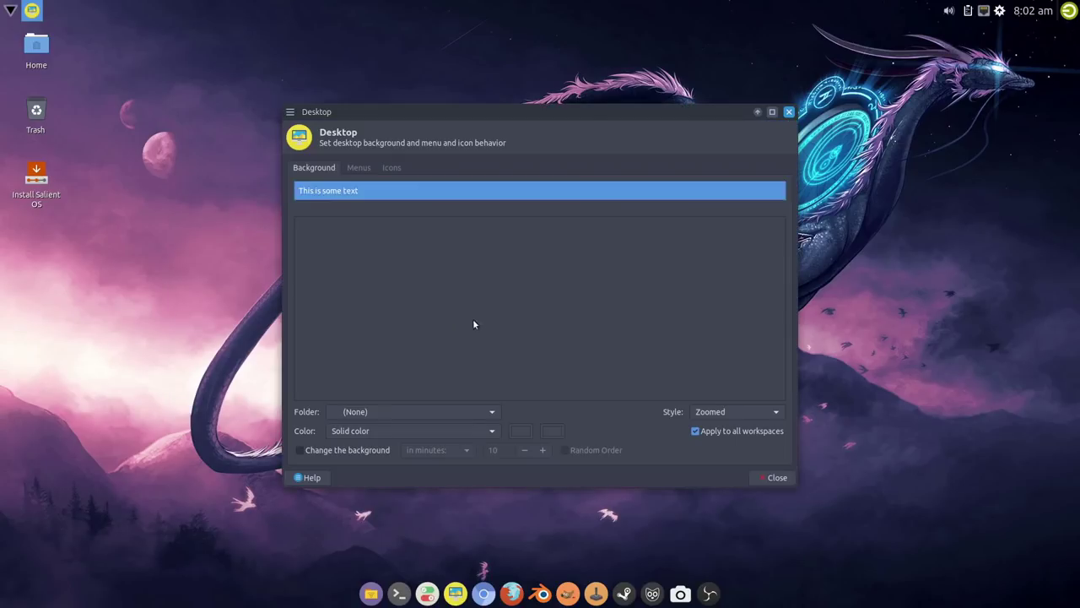
click(392, 167)
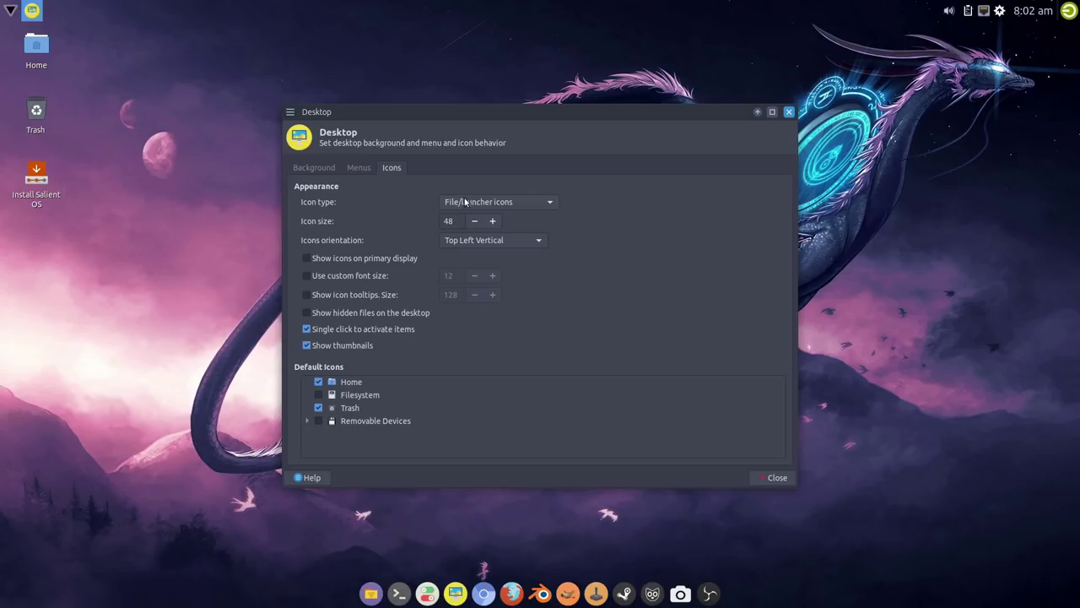
click(505, 201)
click(494, 170)
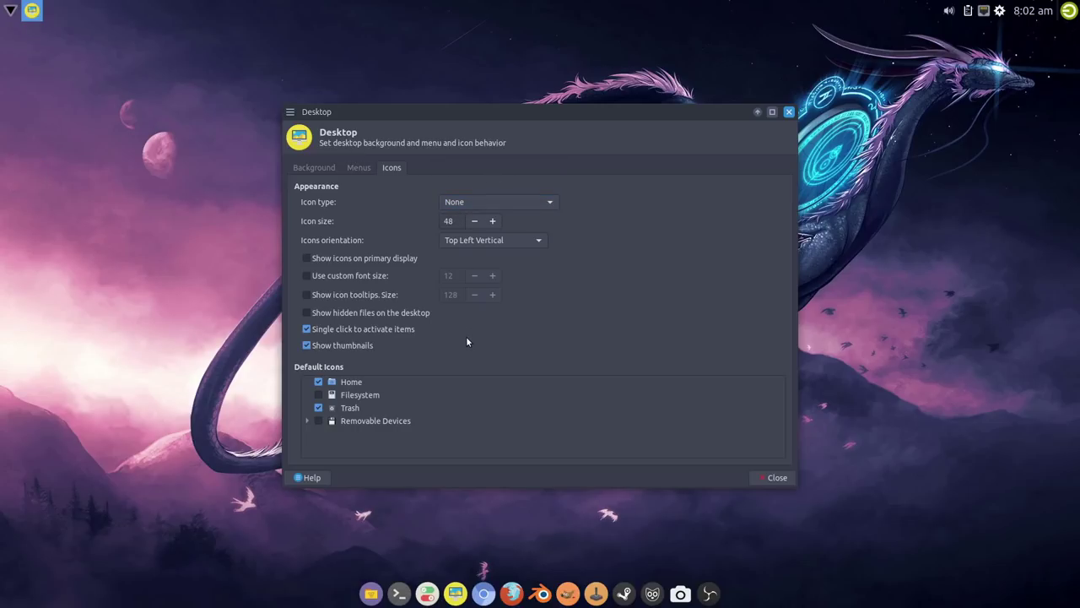
click(469, 201)
click(472, 237)
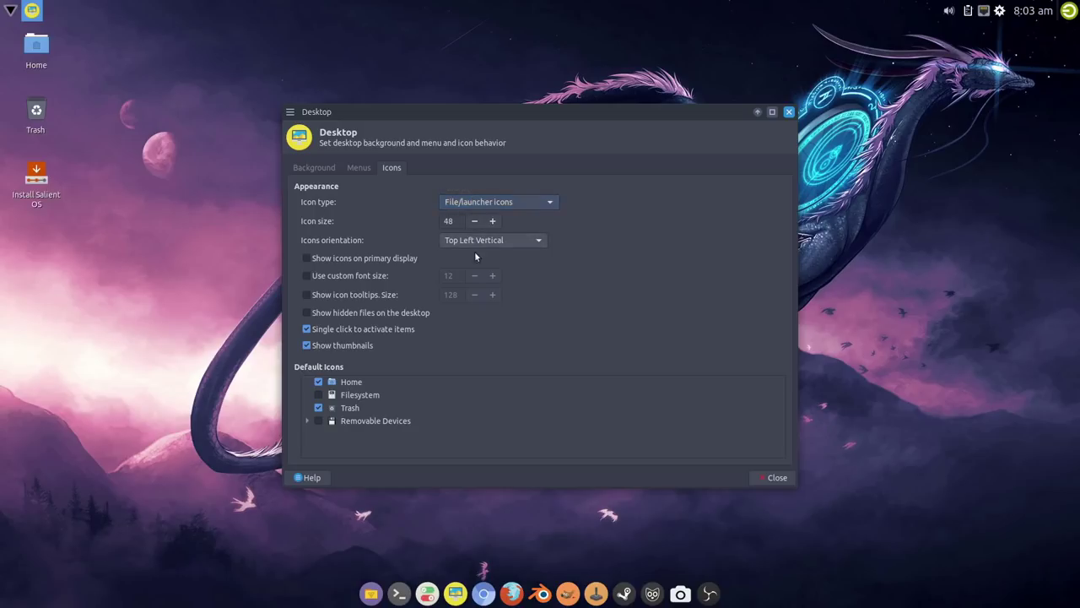
click(776, 477)
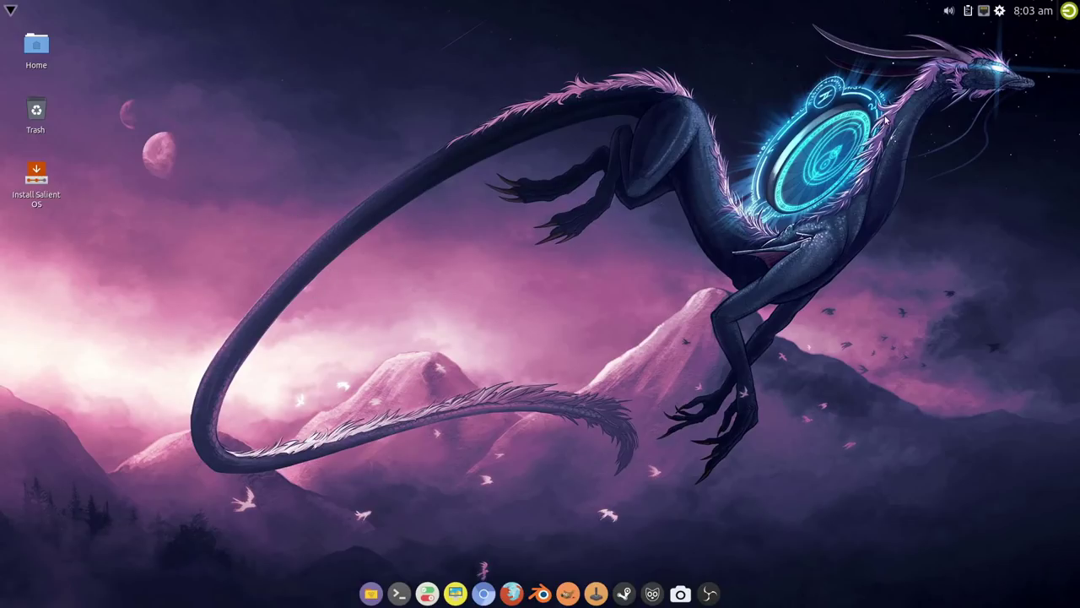
Step: Launch the installer, choose British English and the Europe/London timezone, and reach the keyboard page
double_click(36, 179)
drag(475, 157, 453, 113)
click(558, 395)
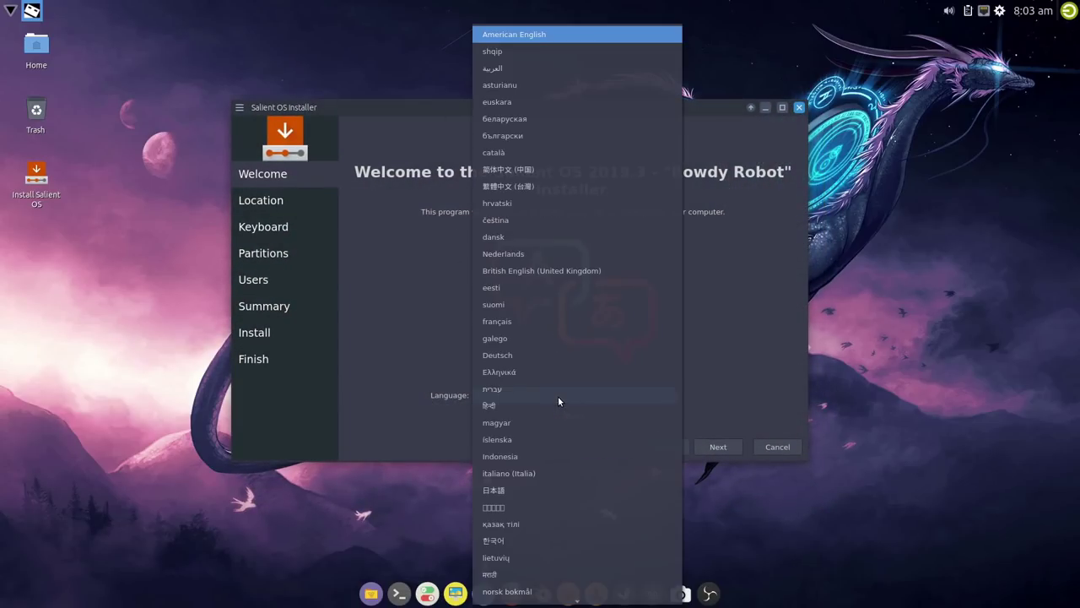
click(543, 269)
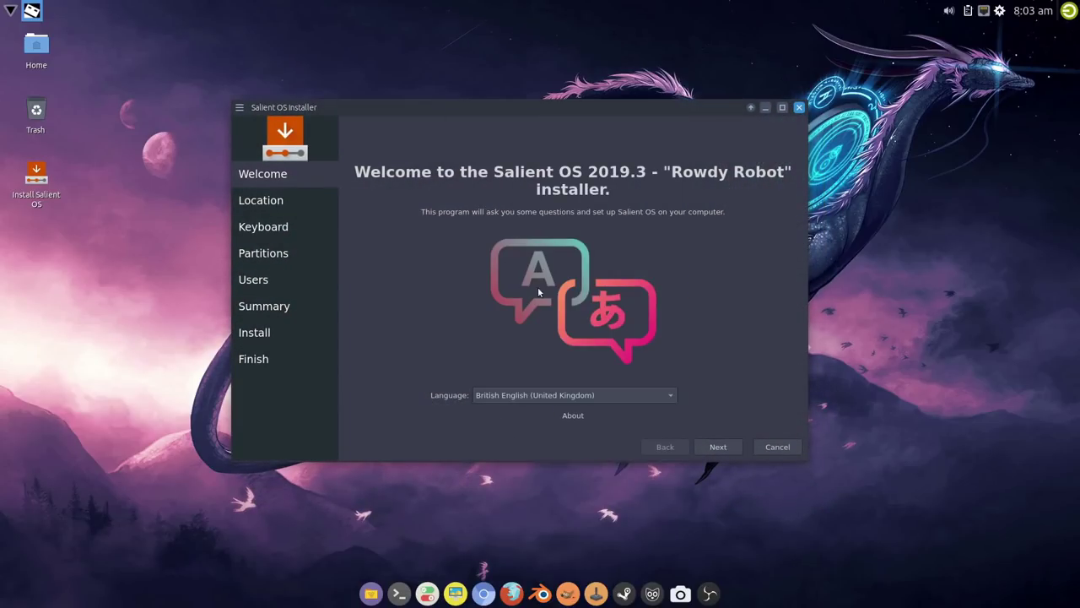
click(723, 449)
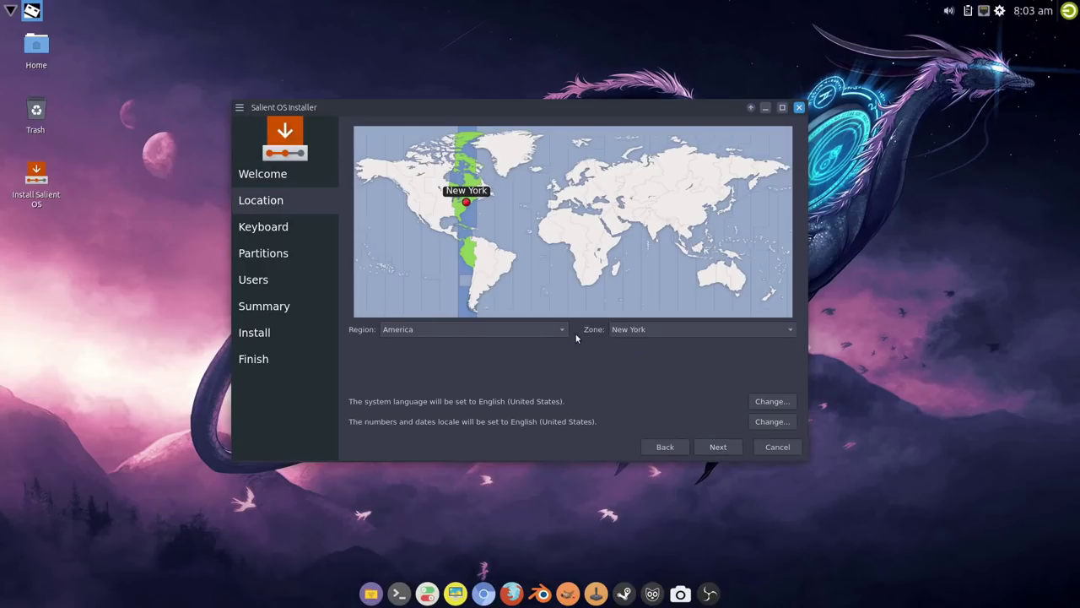
click(556, 192)
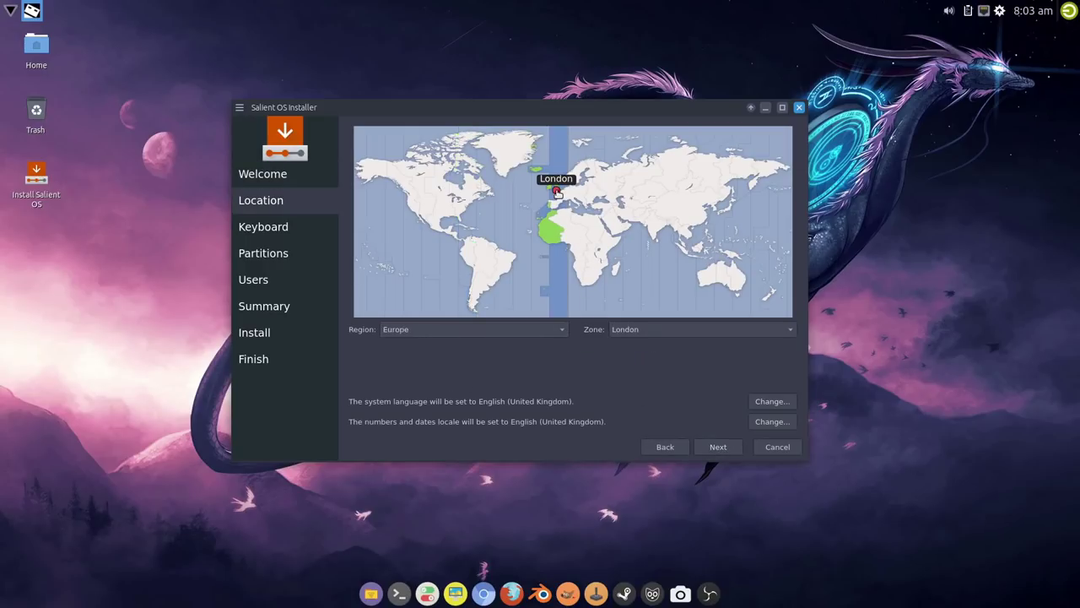
click(718, 447)
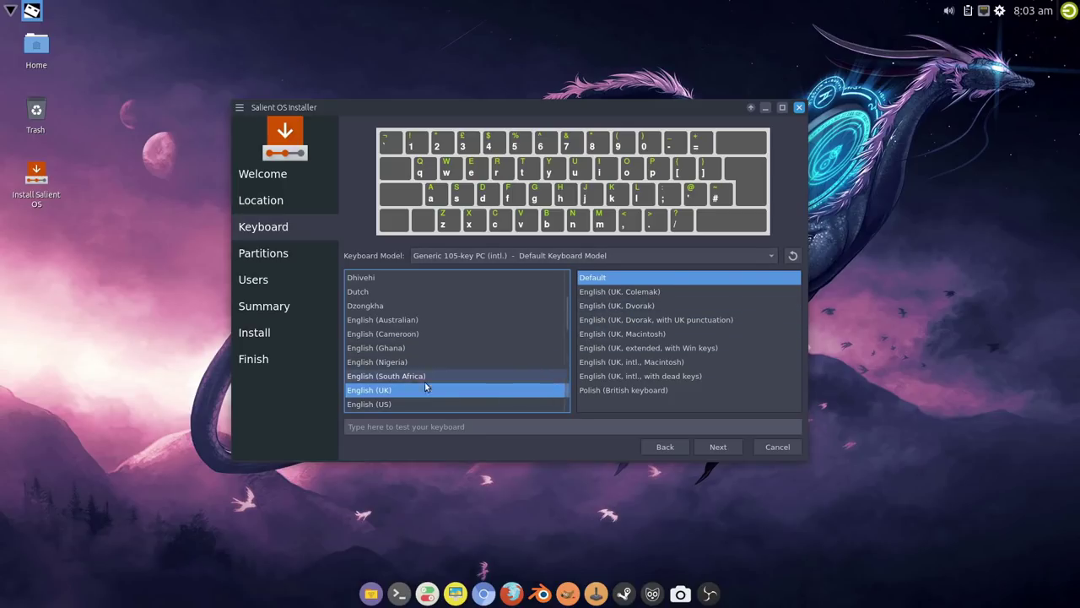
Step: Keep the English (UK) keyboard and choose Erase disk partitioning
click(711, 448)
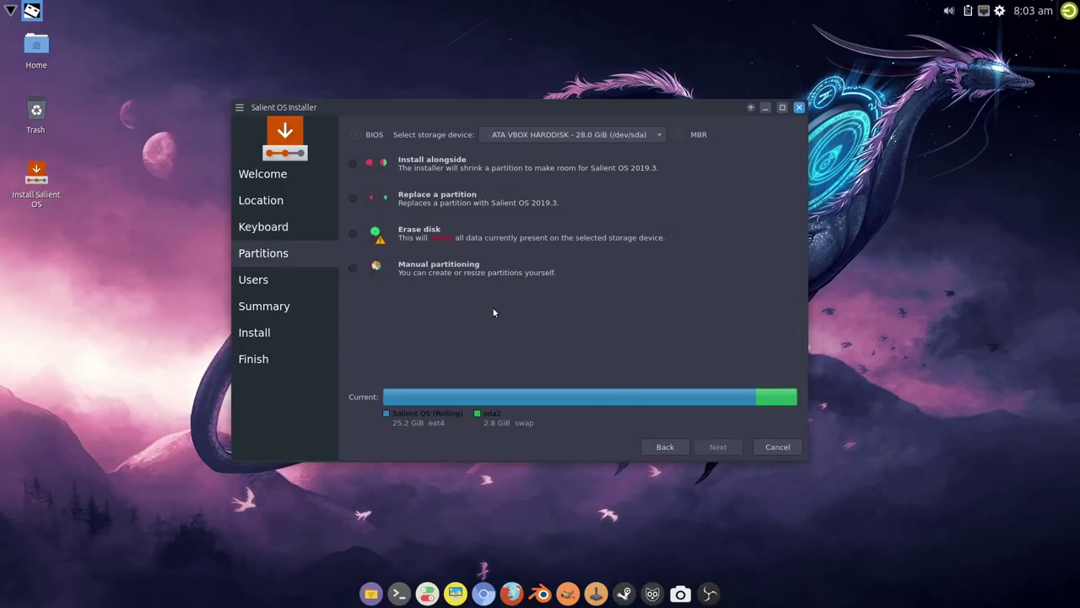
click(351, 234)
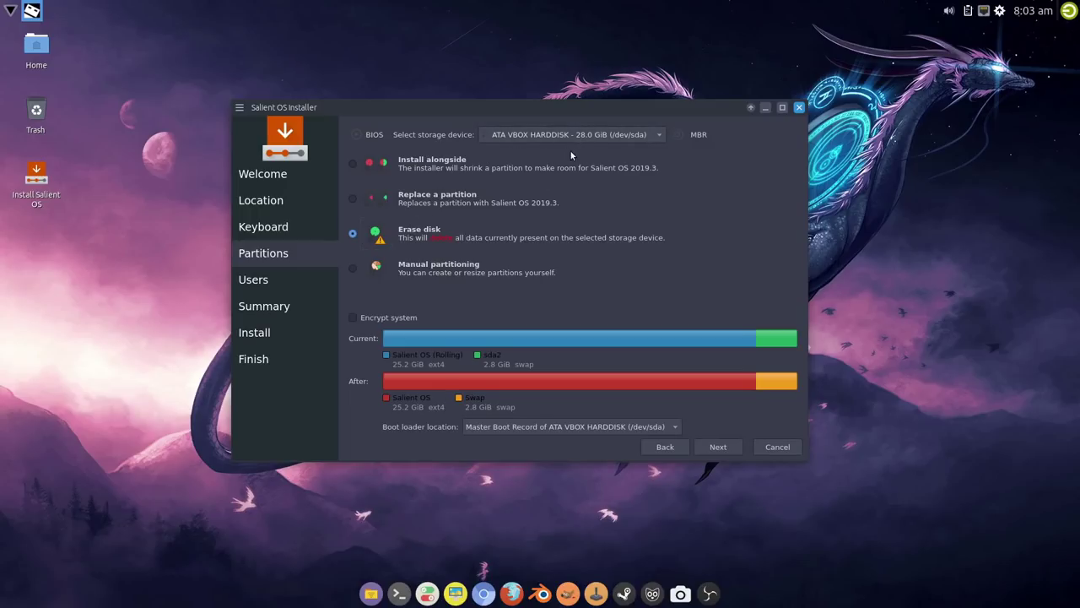
click(717, 446)
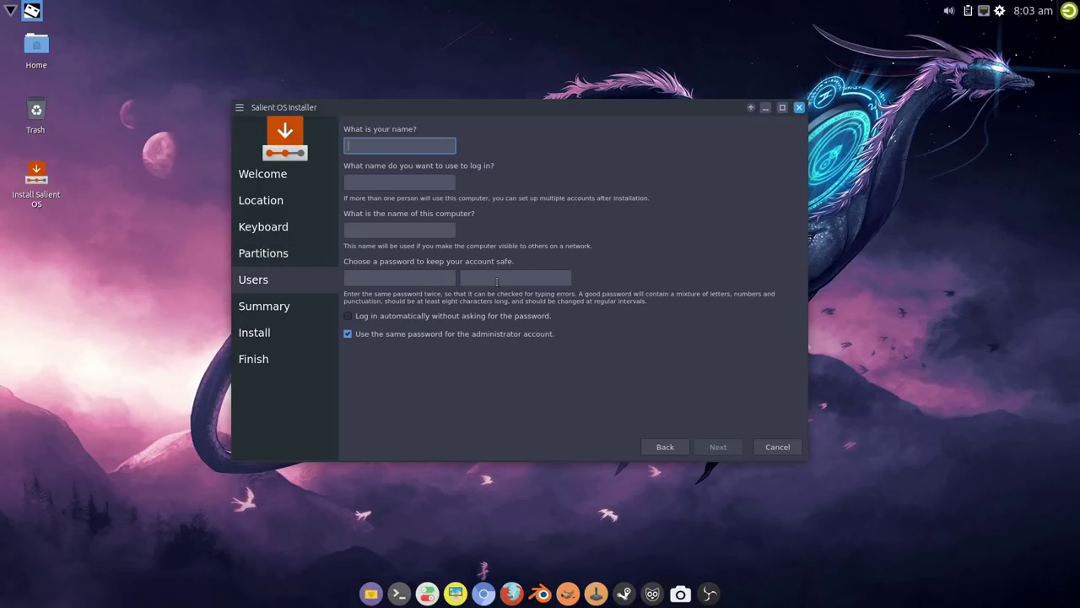
Step: Fill in the user's name and enter the account password twice
text(silent)
key(Tab)
key(Tab)
key(Tab)
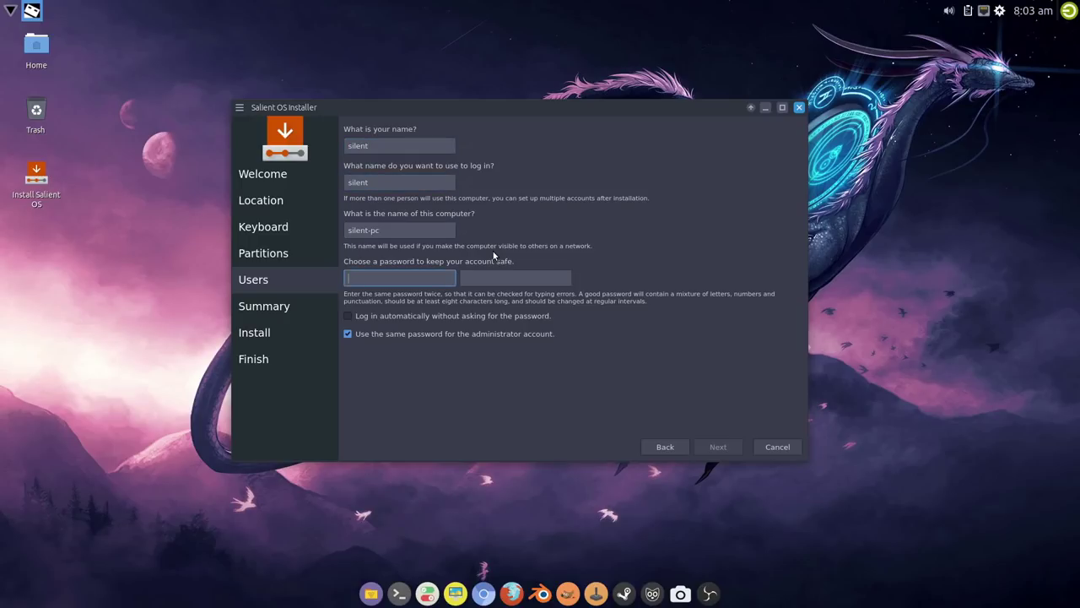
text(123)
key(Tab)
text(123)
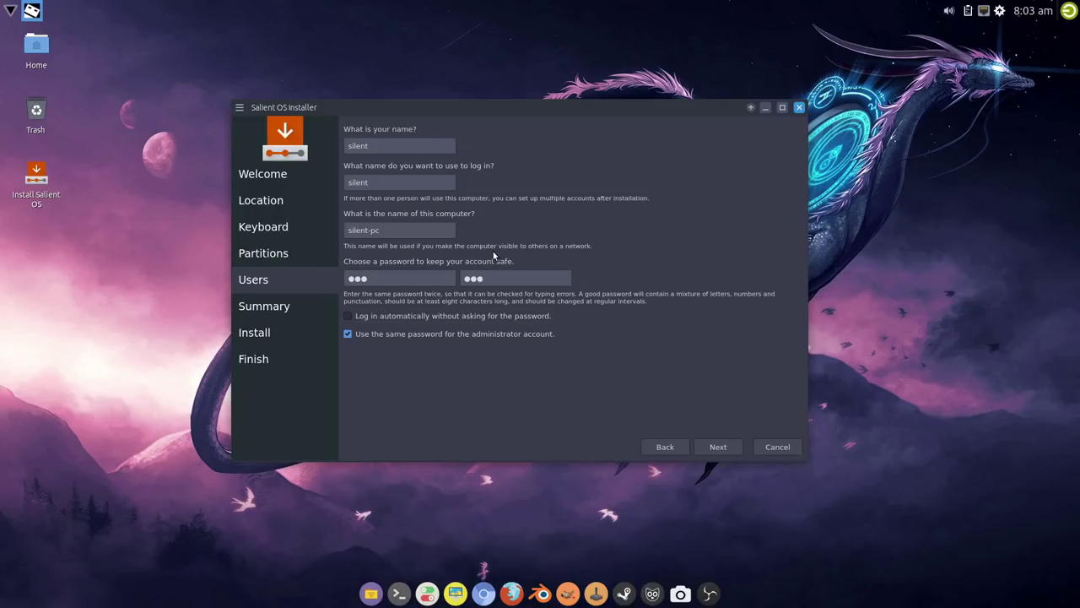
Step: Review the Summary page and start installing Salient OS
click(719, 447)
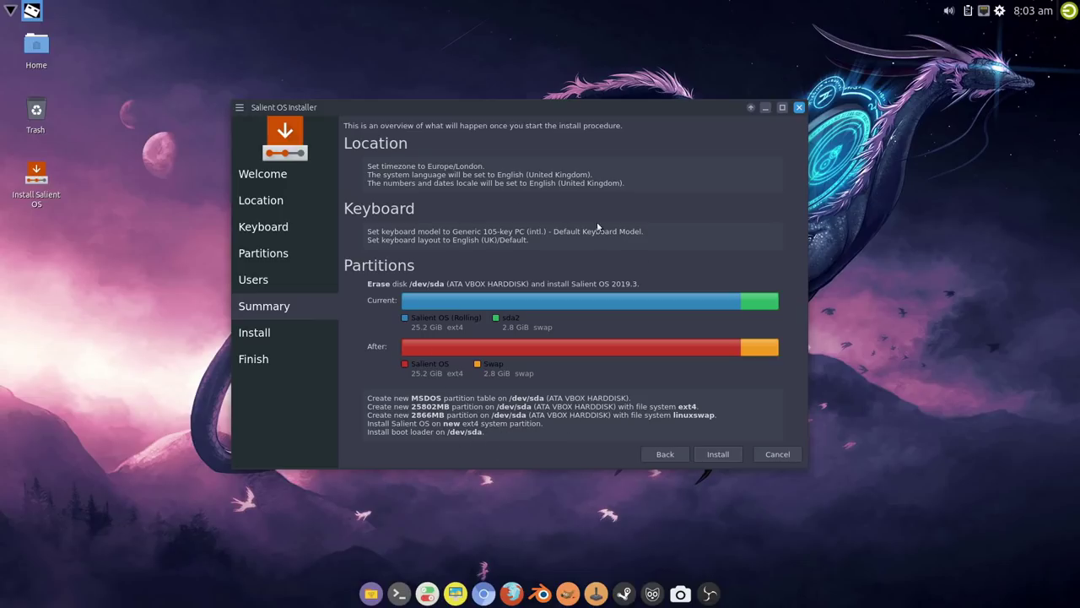
click(718, 454)
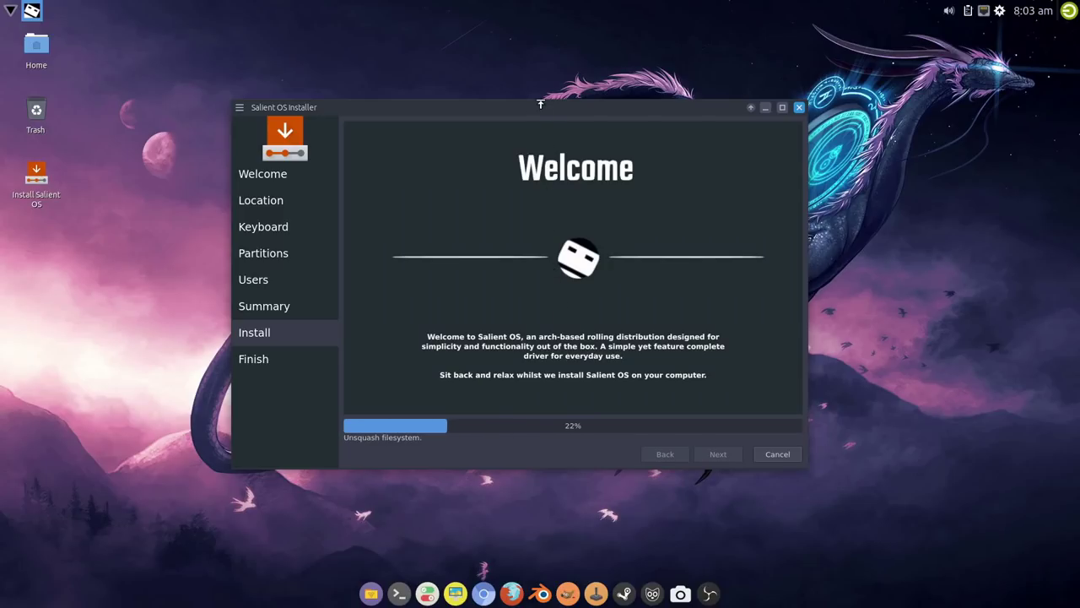
mouse_move(540, 103)
mouse_down()
mouse_move(534, 115)
mouse_move(524, 108)
mouse_up()
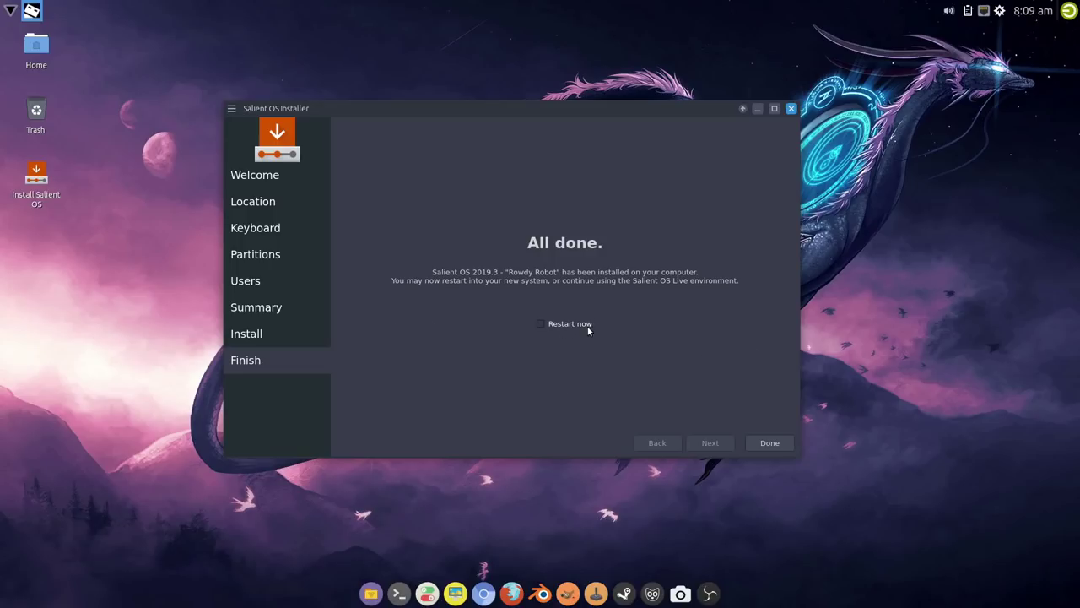
Step: Close the finished installer, log out, and remove the installer ISO from the salient VM's optical drive
click(769, 443)
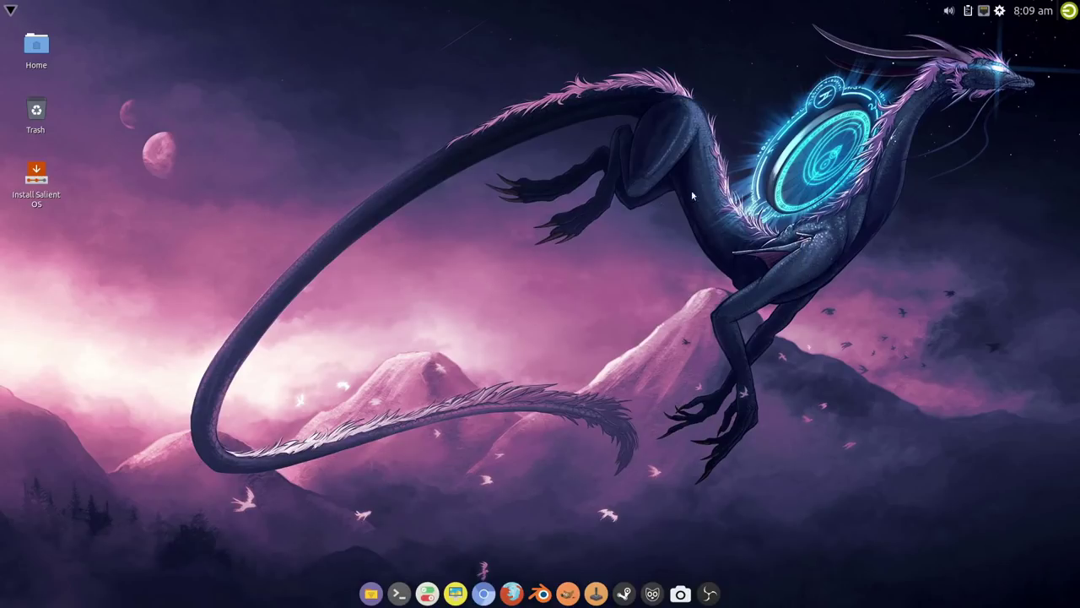
click(1068, 10)
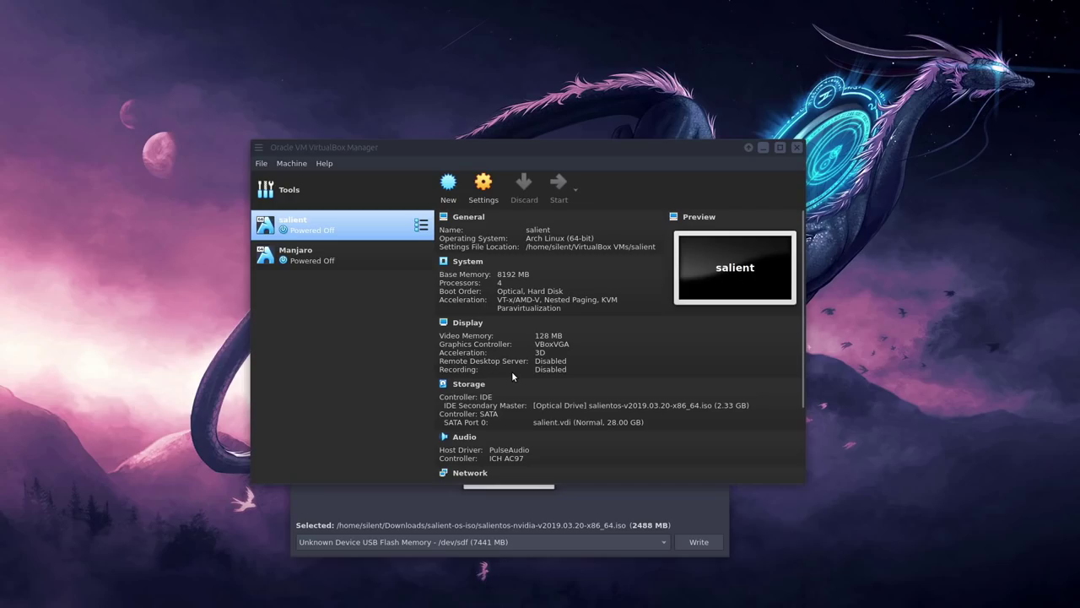
click(570, 406)
click(630, 494)
right_click(631, 498)
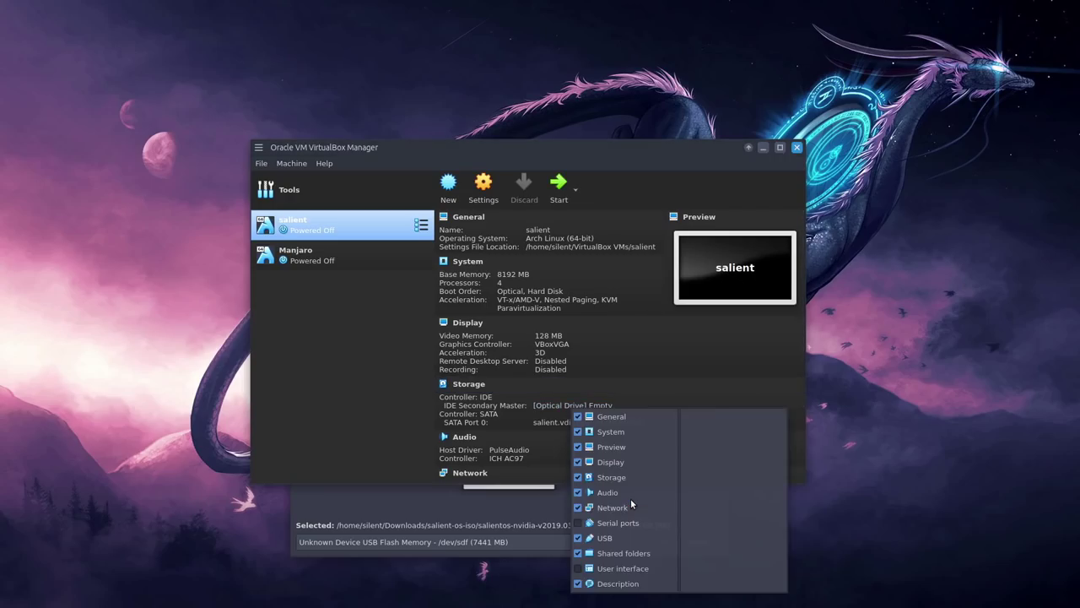
click(662, 336)
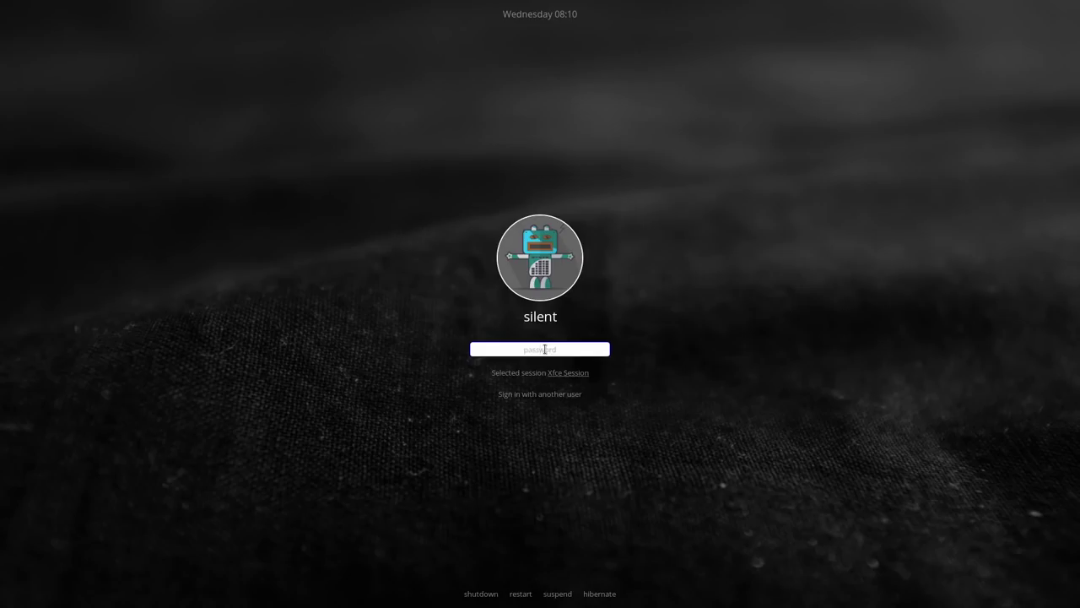
Step: Enter the account password at the login screen and sign in
text(***)
key(Return)
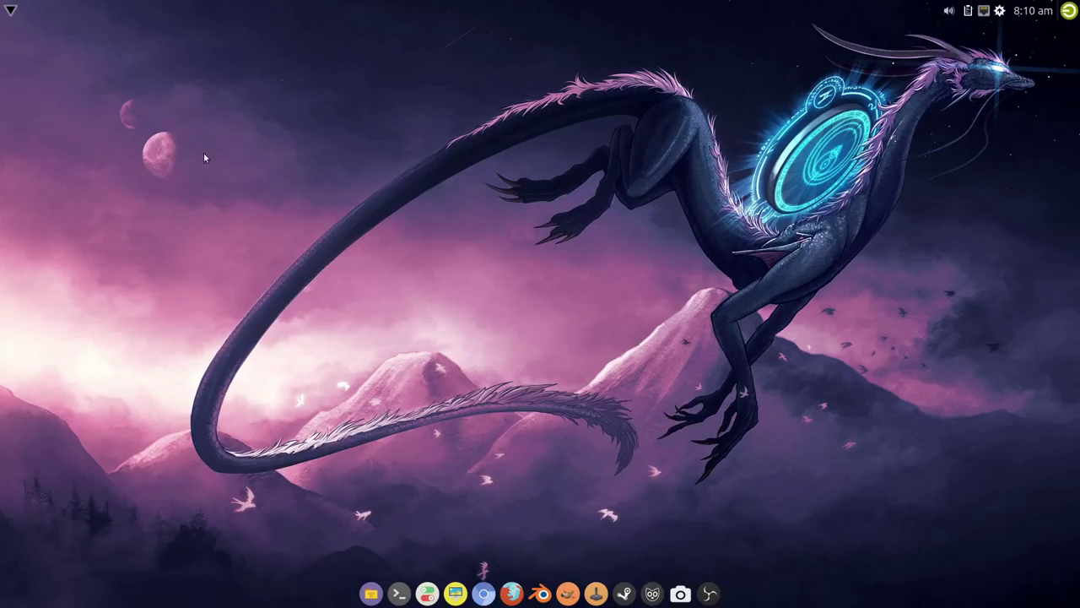
Step: Open a terminal, switch to root with su, and run EDITOR=nano visudo
click(399, 593)
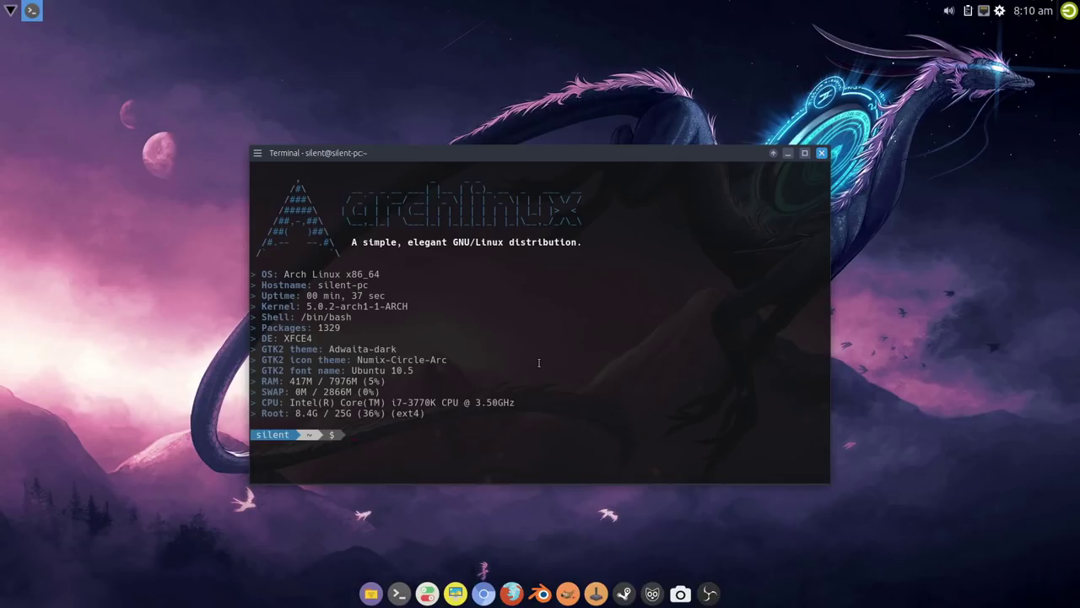
text(clear)
key(Return)
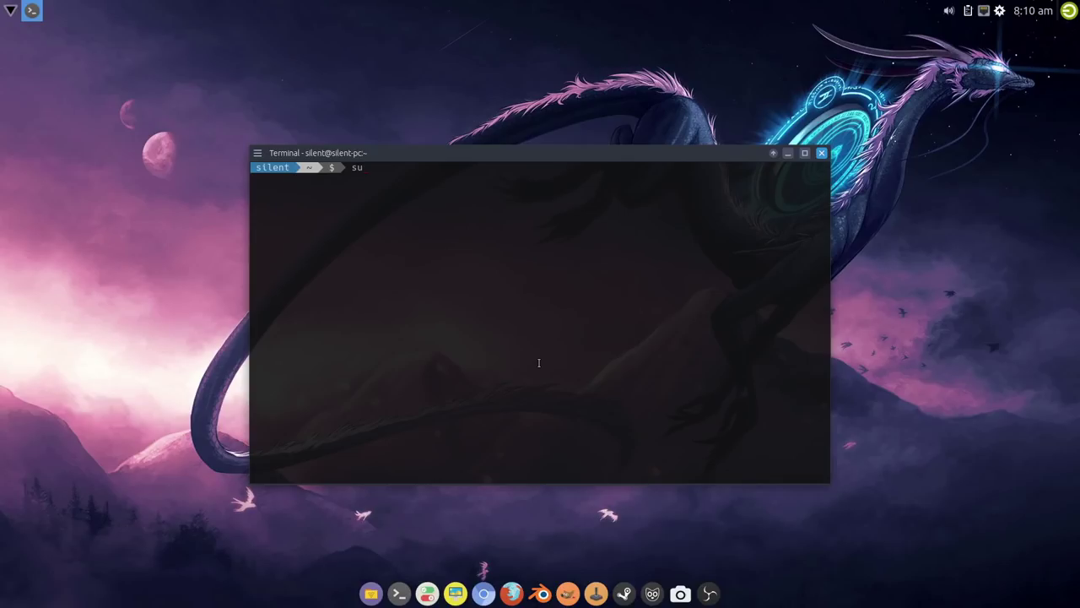
key(Return)
key(Return)
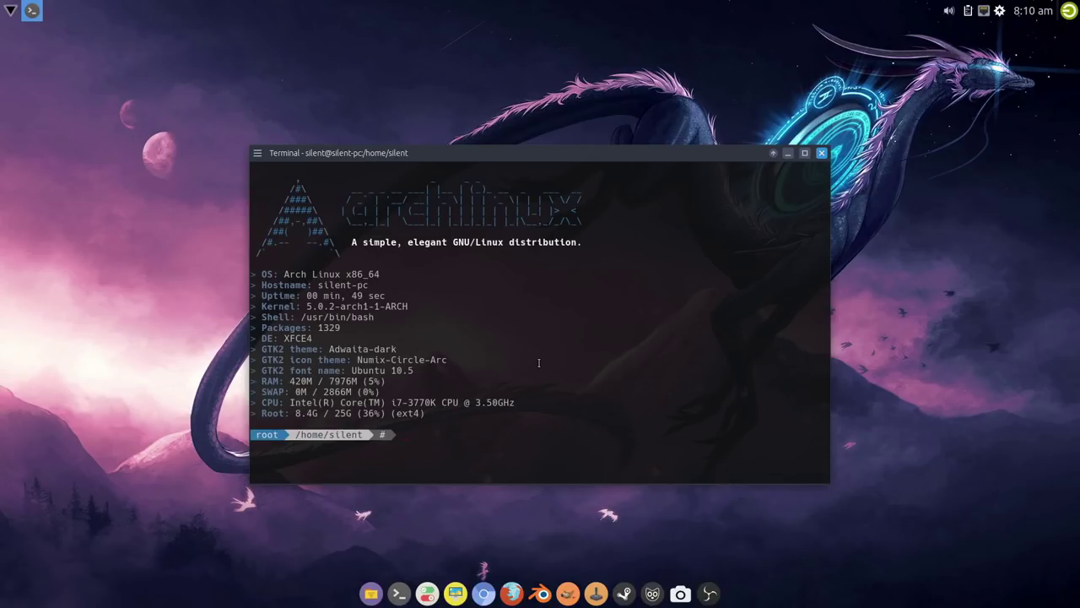
text(clear)
key(Return)
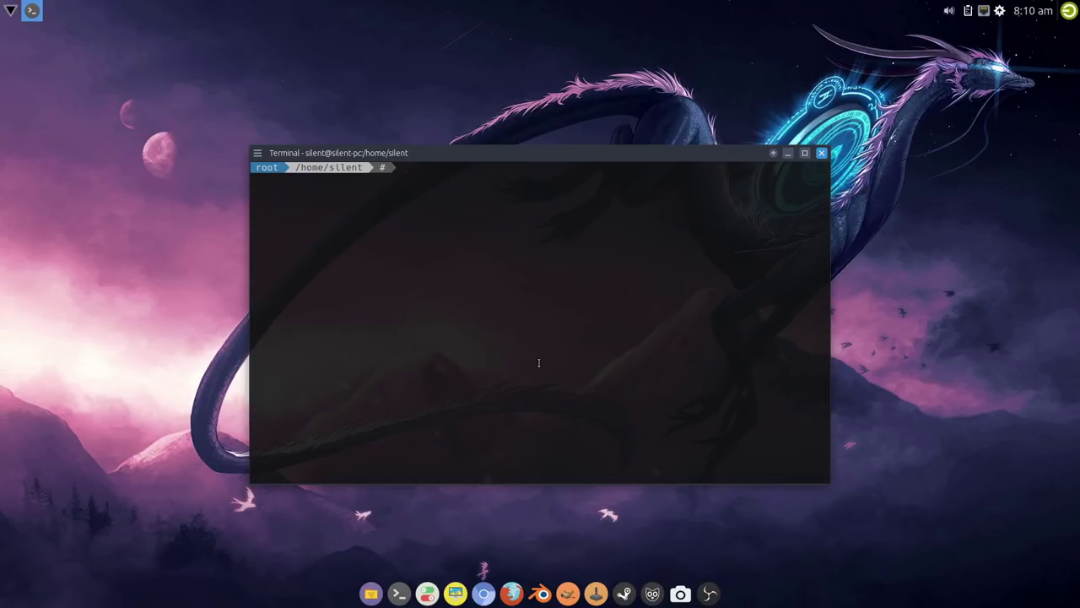
text(EDITOR=na)
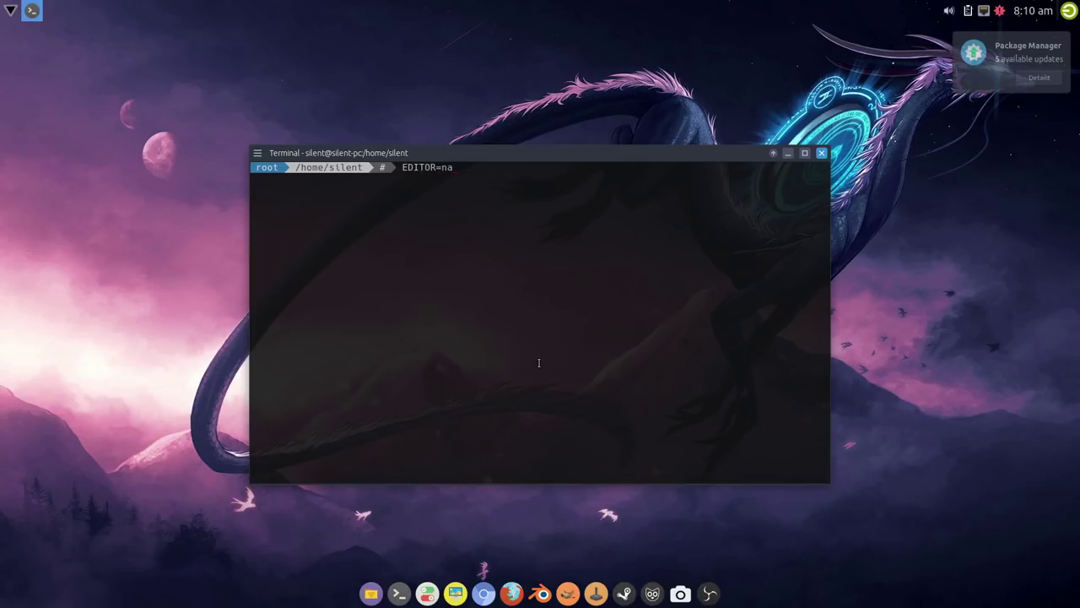
text(no visudo)
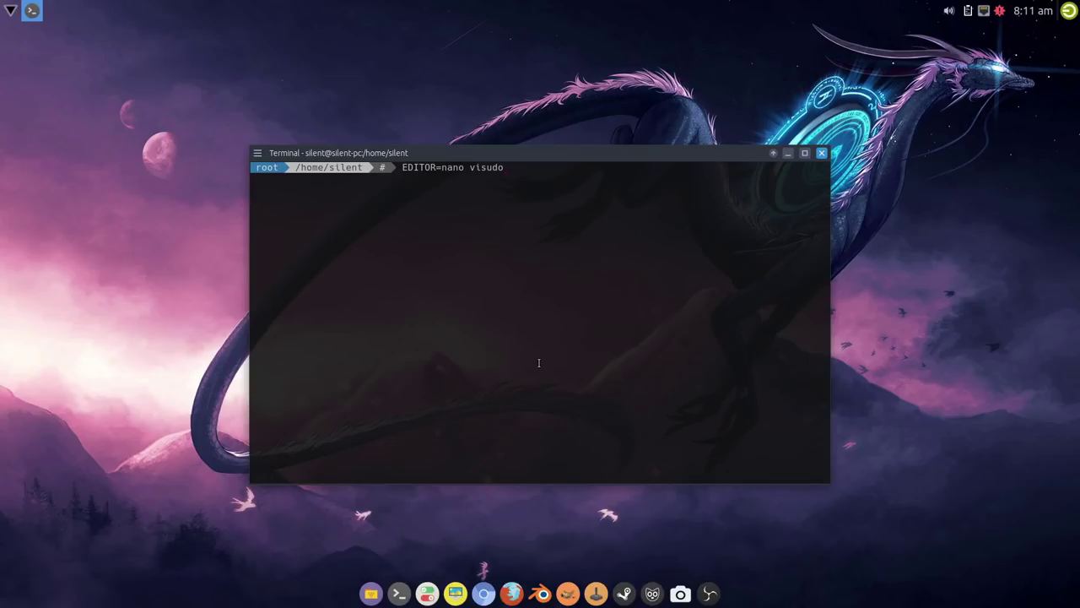
key(Return)
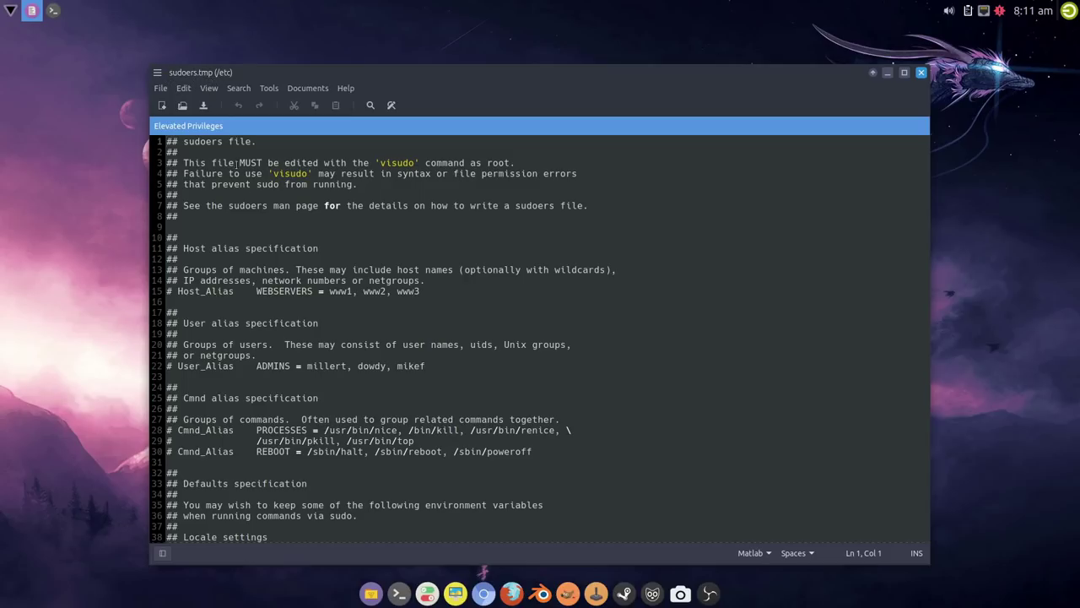
Step: Duplicate the root ALL=(ALL) ALL rule on line 80 for the installed user
scroll(448, 301, down, 18)
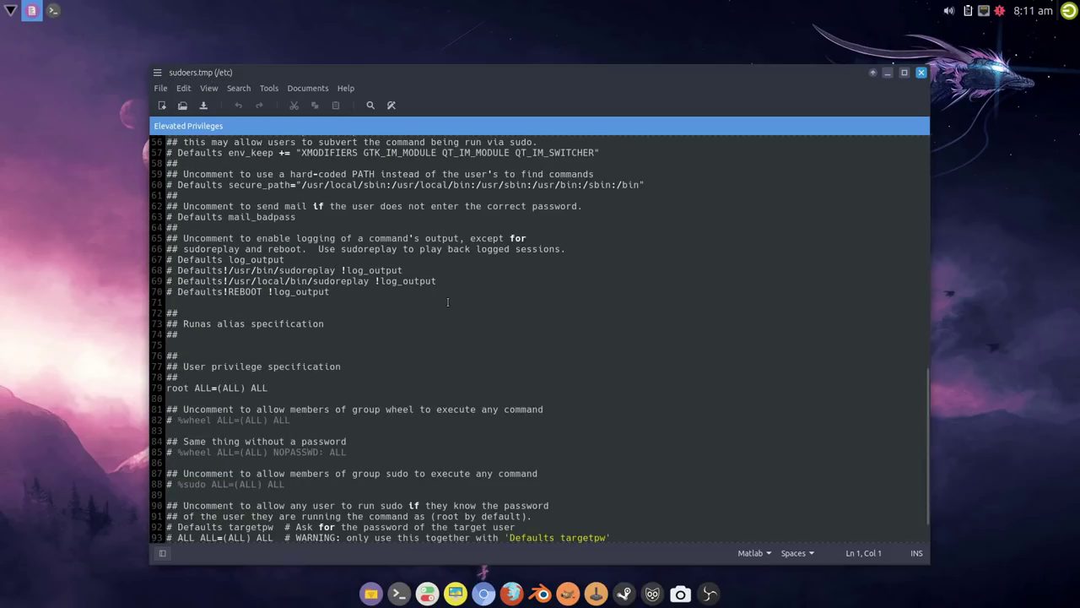
scroll(447, 302, down, 1)
click(299, 345)
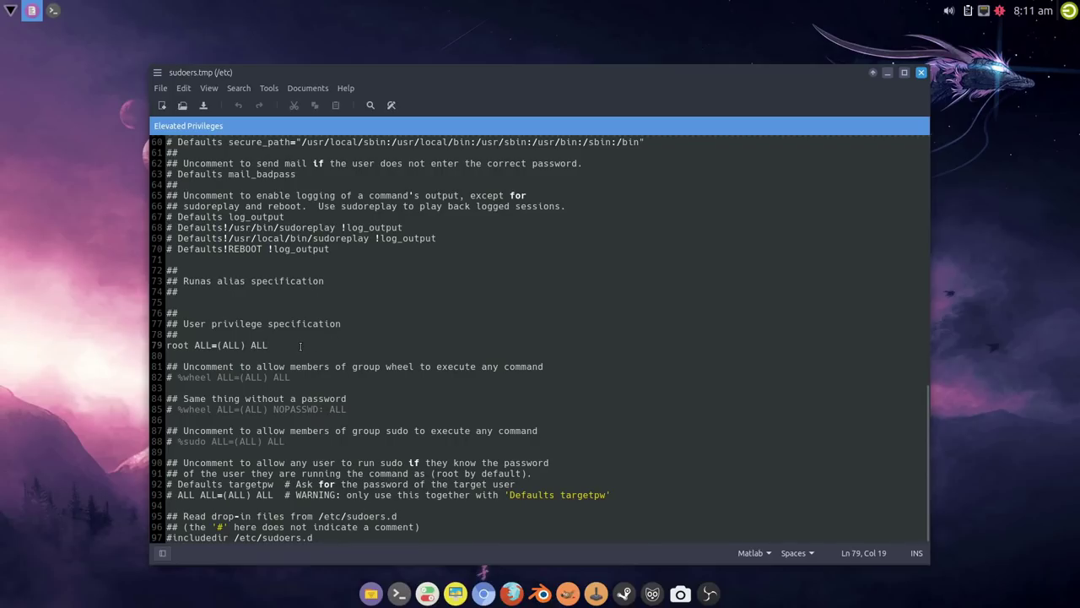
key(shift+Home)
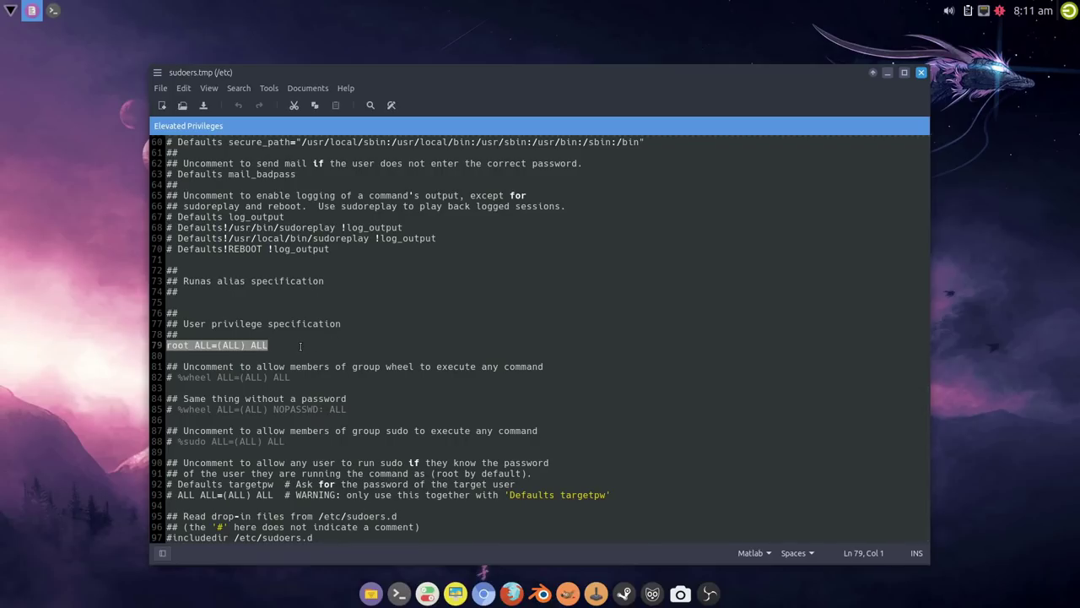
key(ctrl+c)
key(Down)
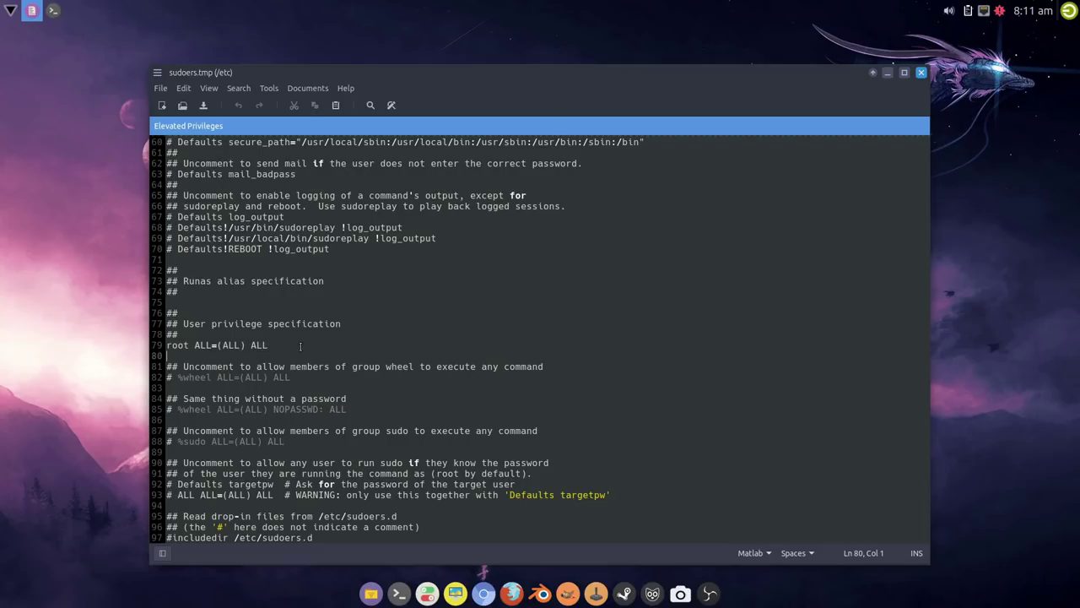
key(ctrl+v)
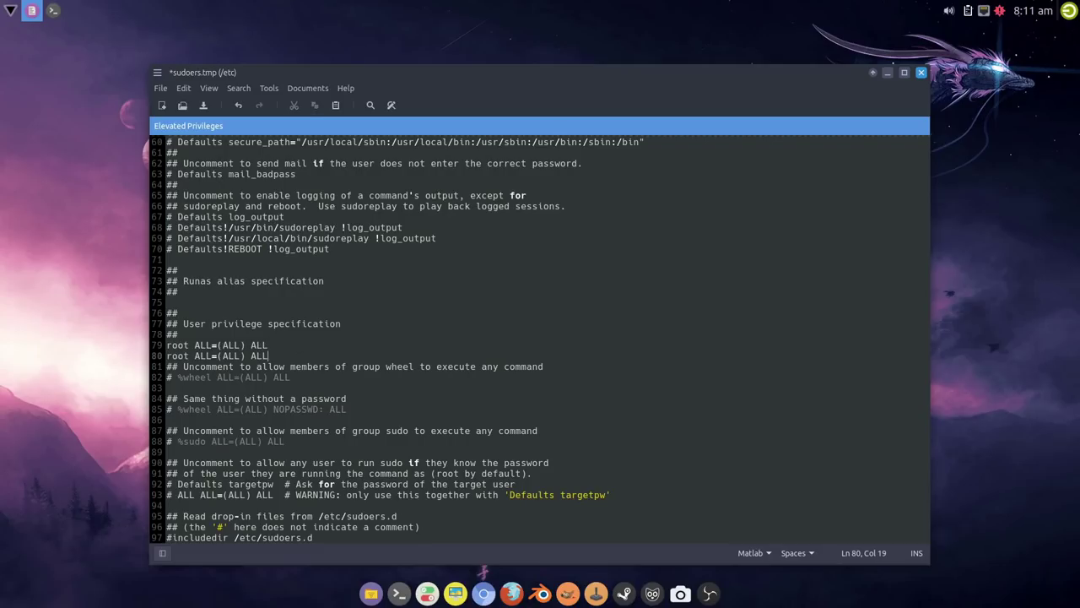
key(Return)
key(Up)
key(Delete)
key(Delete)
key(Delete)
key(Delete)
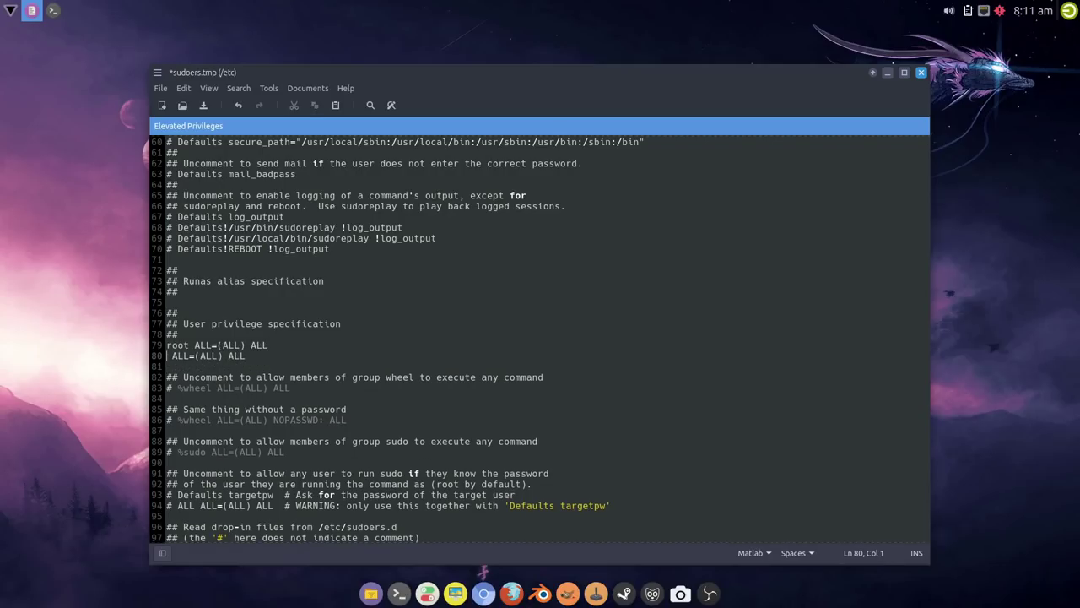
text(silent)
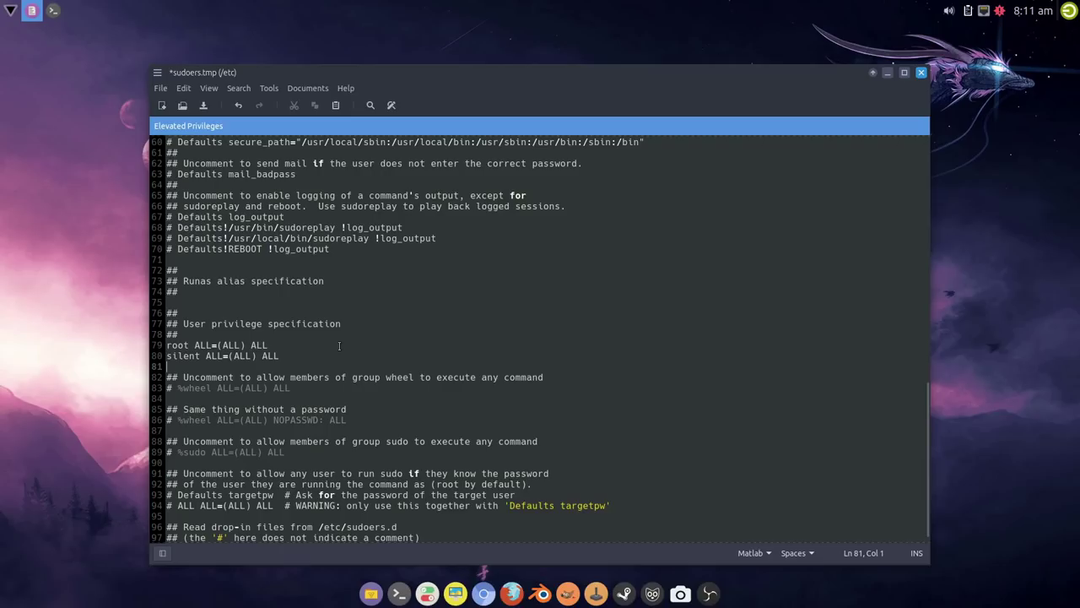
Step: Uncomment the %wheel NOPASSWD and %sudo group rules
scroll(172, 377, down, 1)
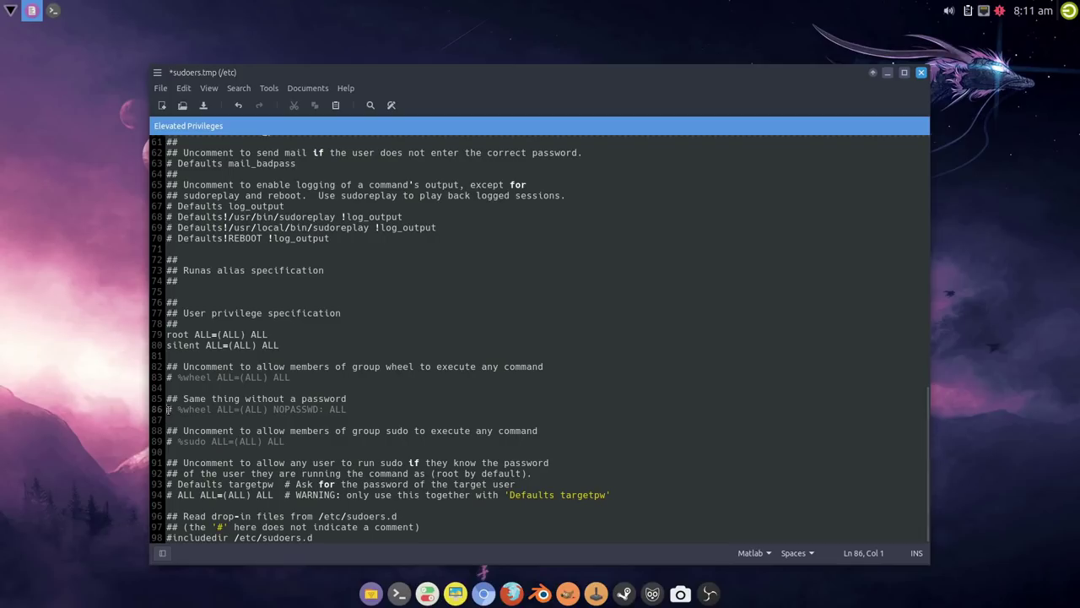
key(Delete)
key(Delete)
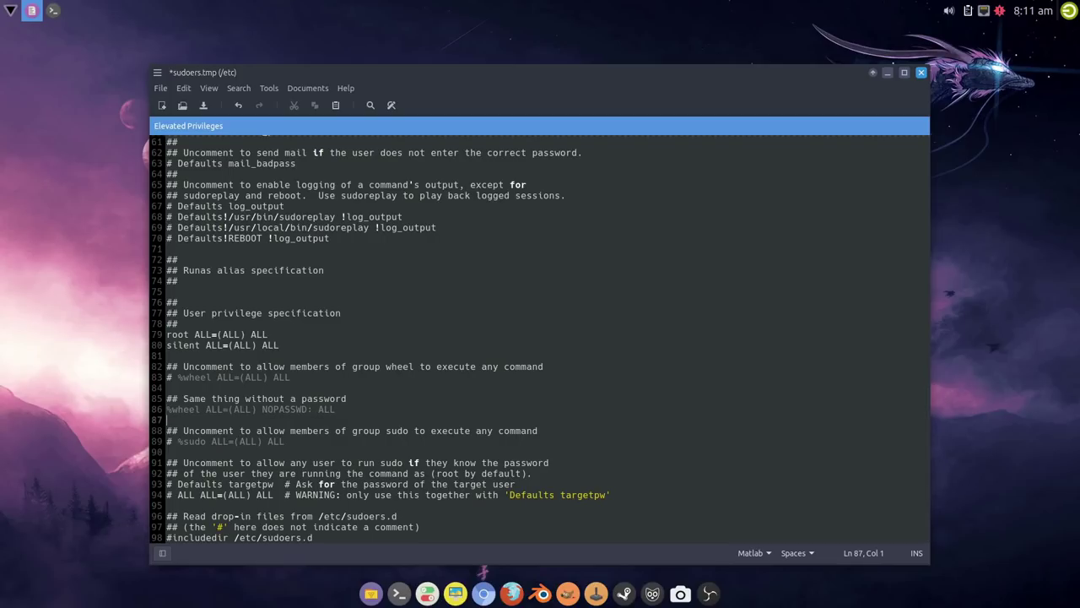
click(167, 441)
key(Delete)
key(Delete)
key(Delete)
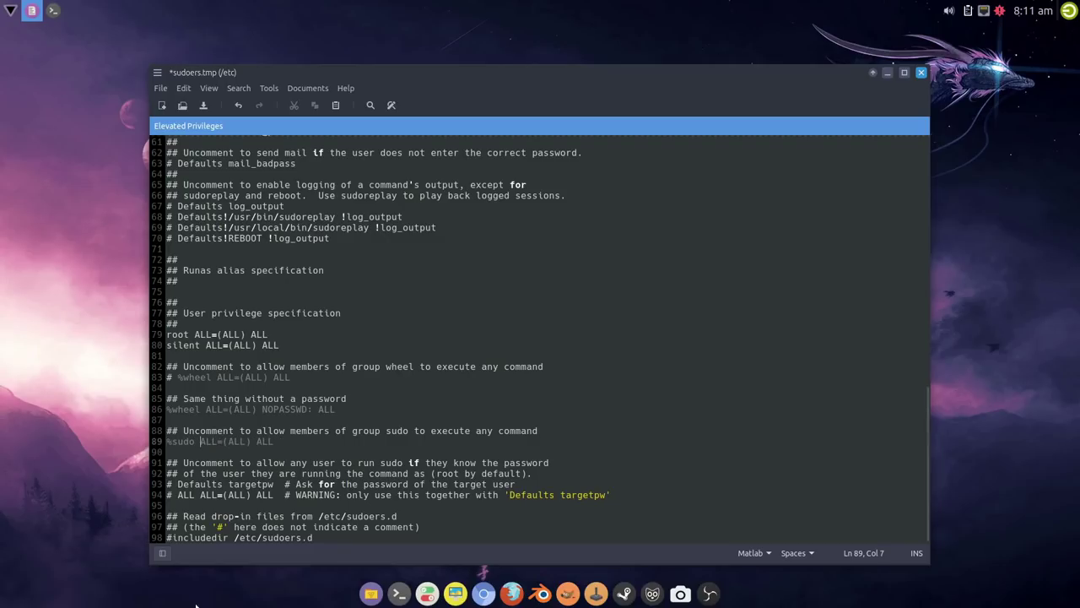
Step: Save and close the sudoers file, then exit the root shell
click(202, 105)
mouse_move(282, 345)
mouse_down()
mouse_move(140, 348)
mouse_move(291, 345)
mouse_up()
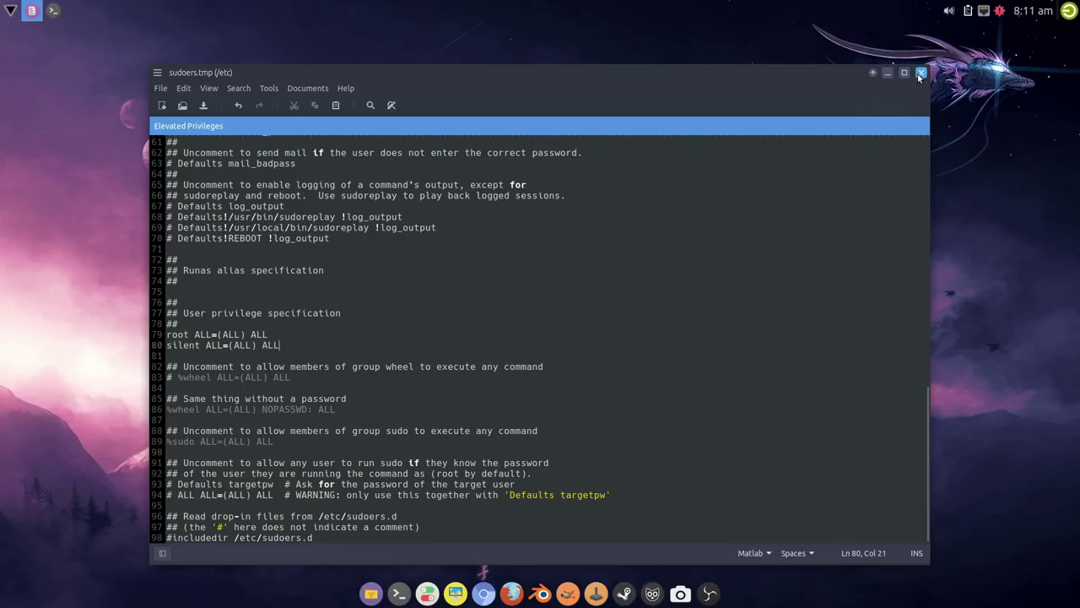
click(920, 73)
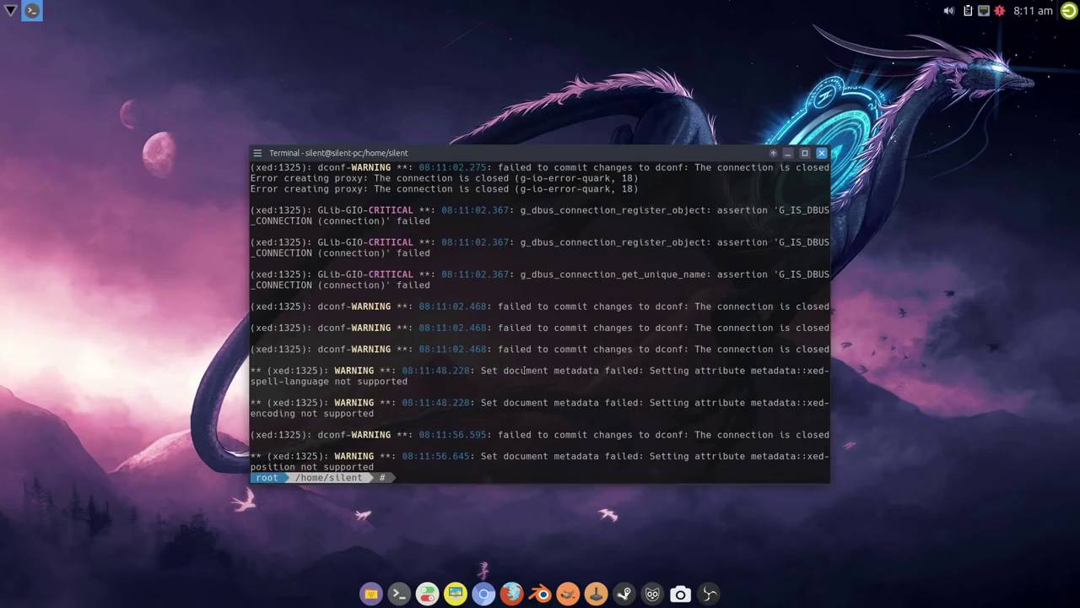
key(Return)
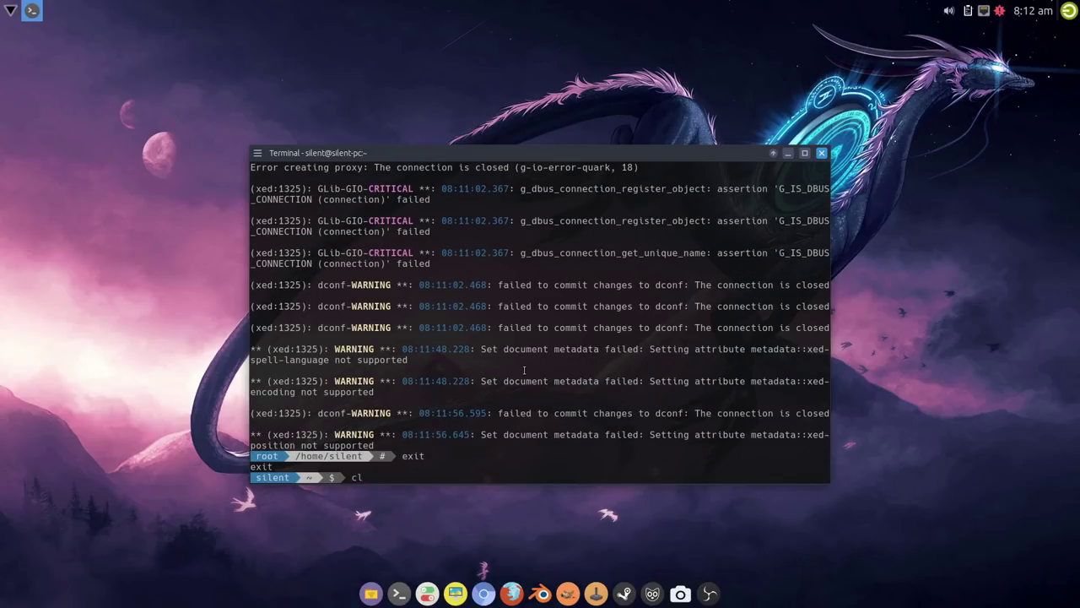
Step: Clear the terminal and sync the package databases with pacupd
text(clear)
key(Return)
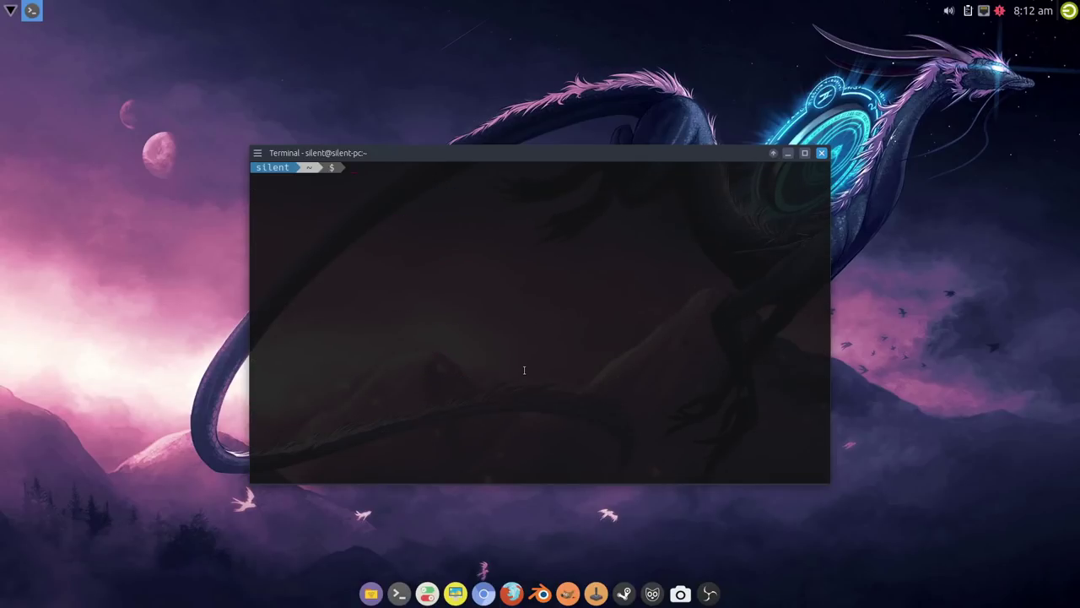
text(pacupd)
key(Return)
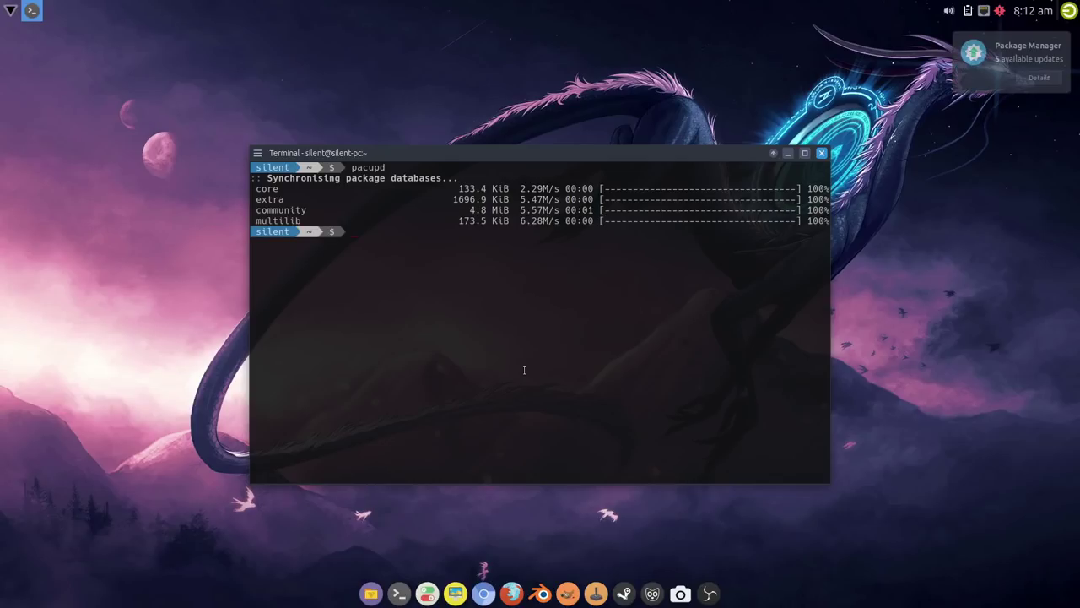
Step: Upgrade the five repository packages with pacupg, then start the AUR upgrade with yay -Syu
key(Up)
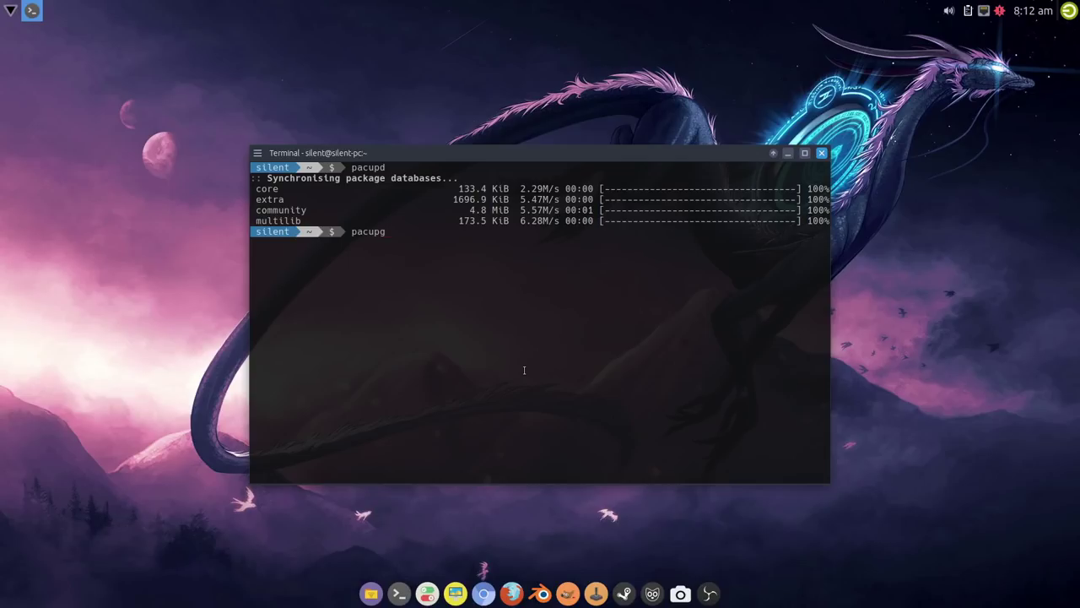
key(Return)
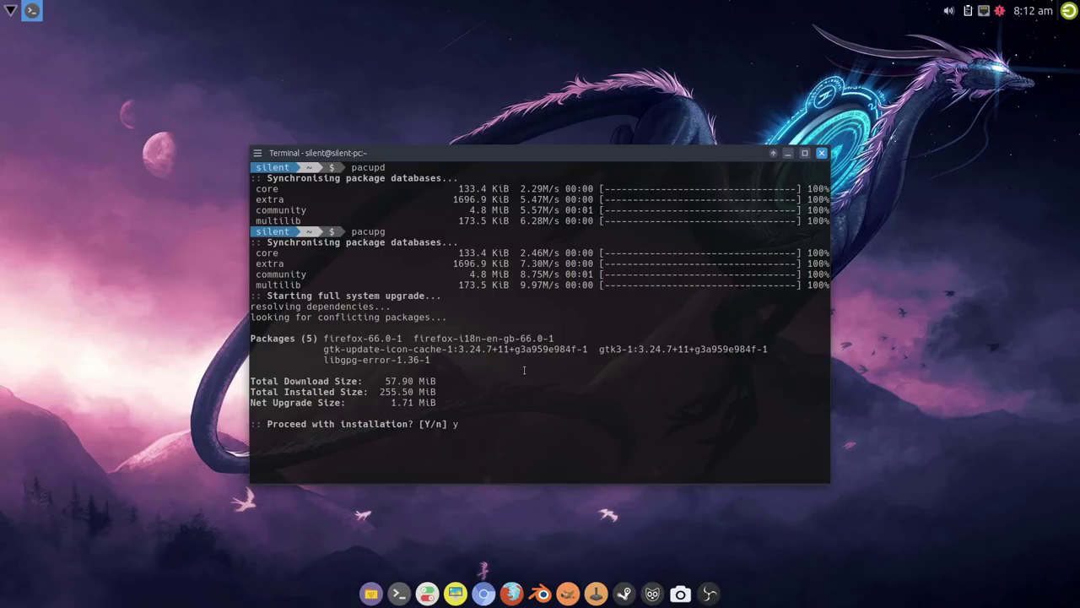
text(y)
key(Return)
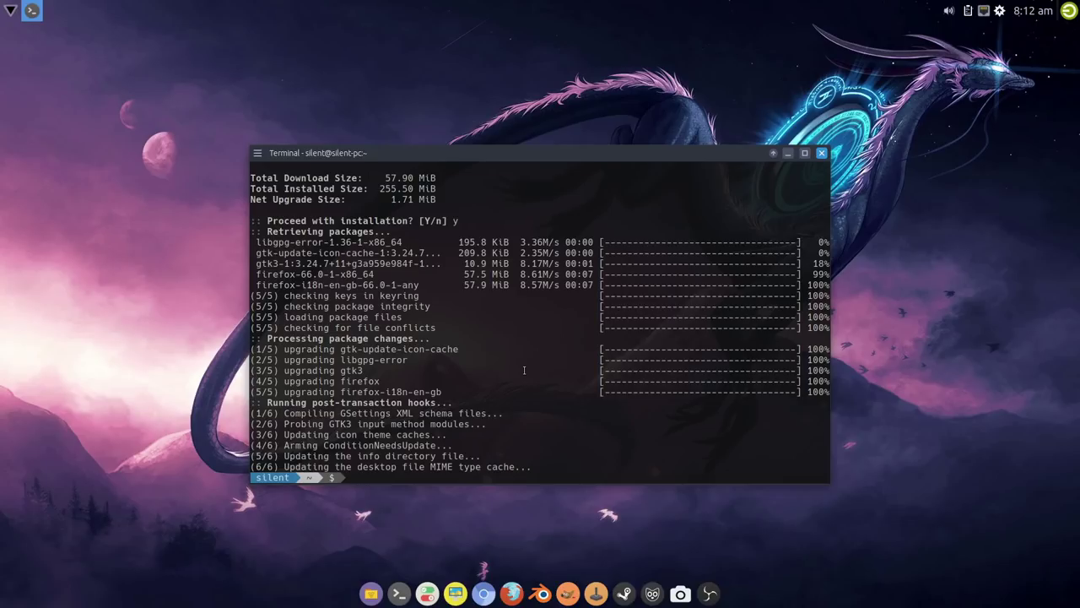
text(yay -Syu)
Step: Start yay -Syu for all nine AUR packages, removing make deps afterwards and skipping diffs
key(Return)
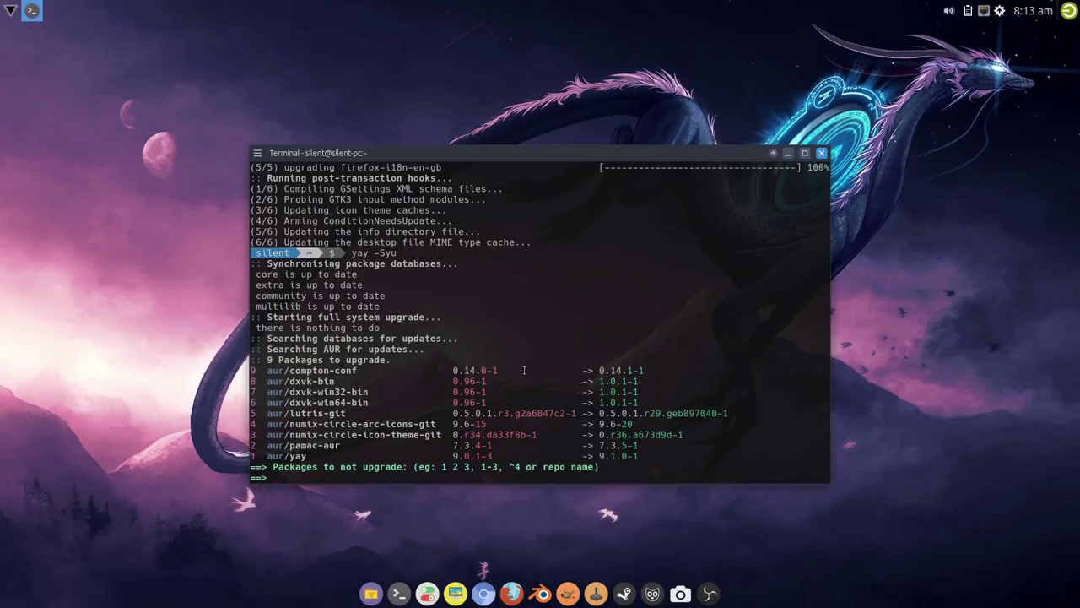
key(Return)
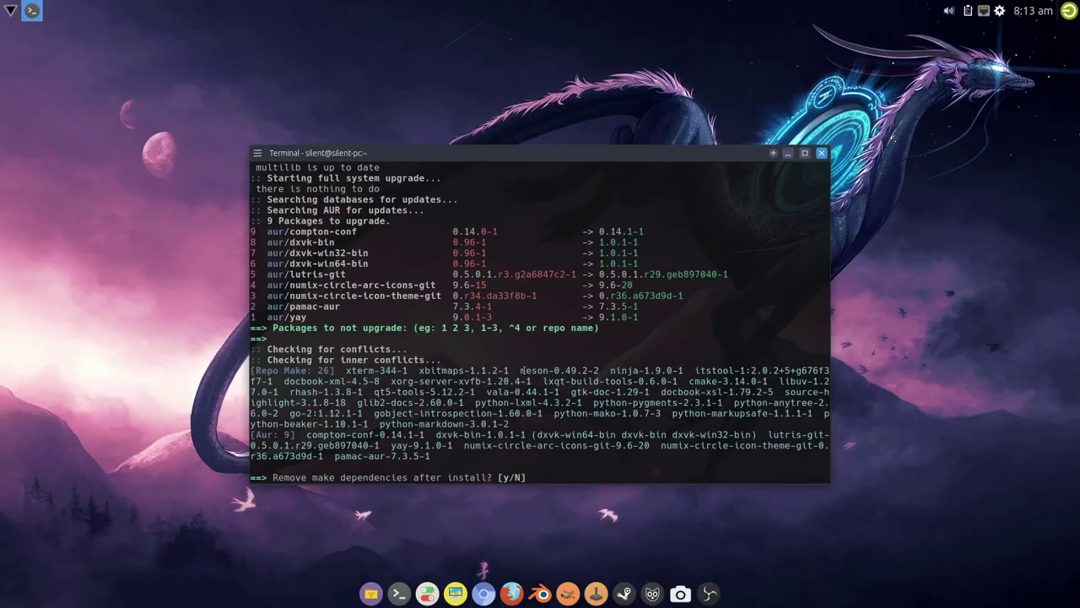
text(y)
key(Return)
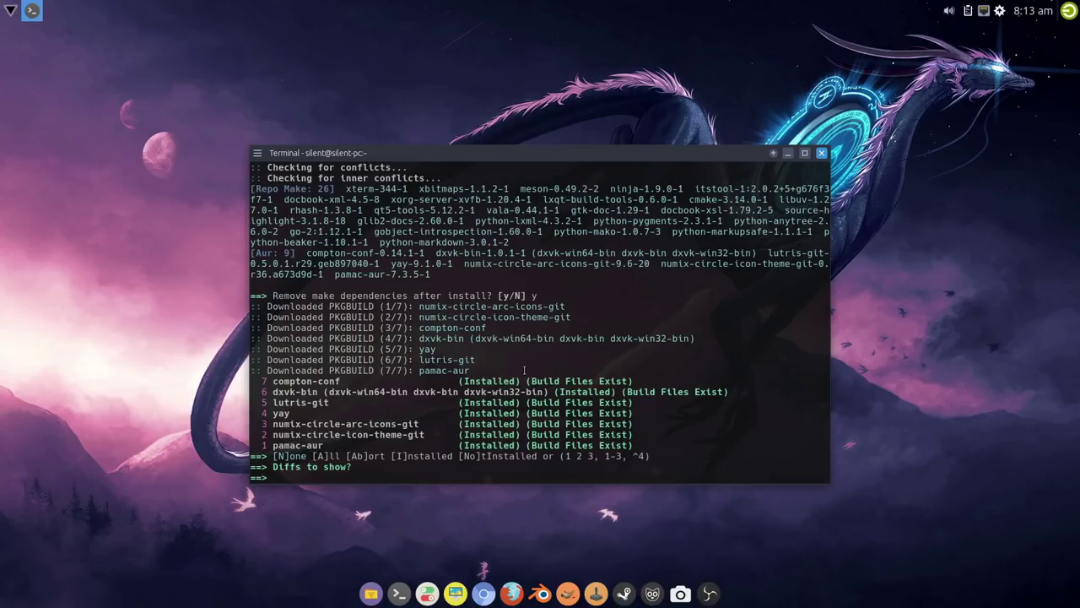
key(Return)
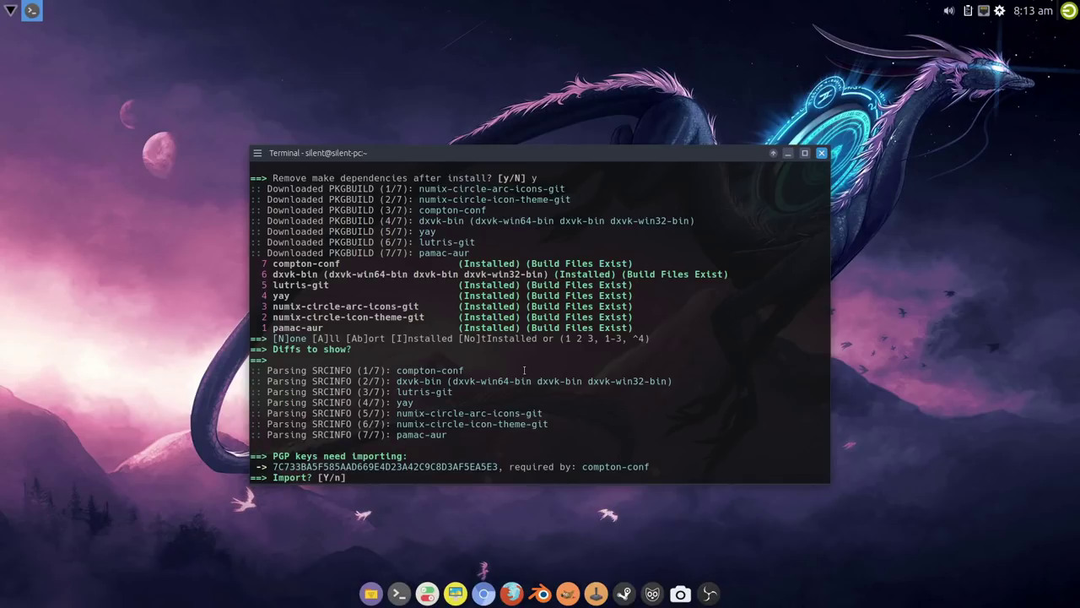
Step: Import the required PGP key and confirm installing the 26 build dependencies
text(y)
key(Return)
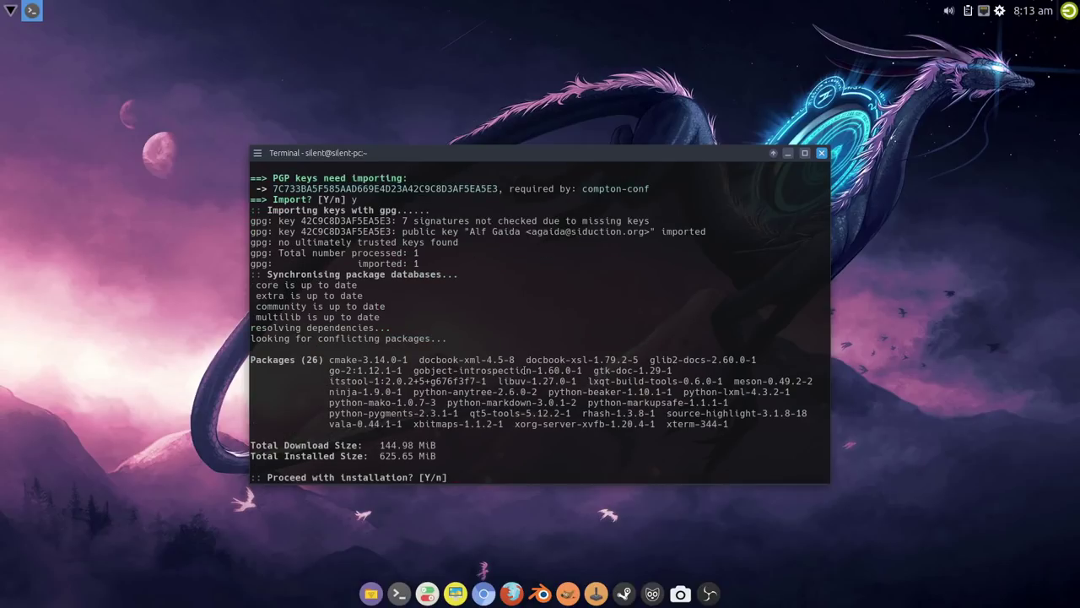
text(y)
key(Return)
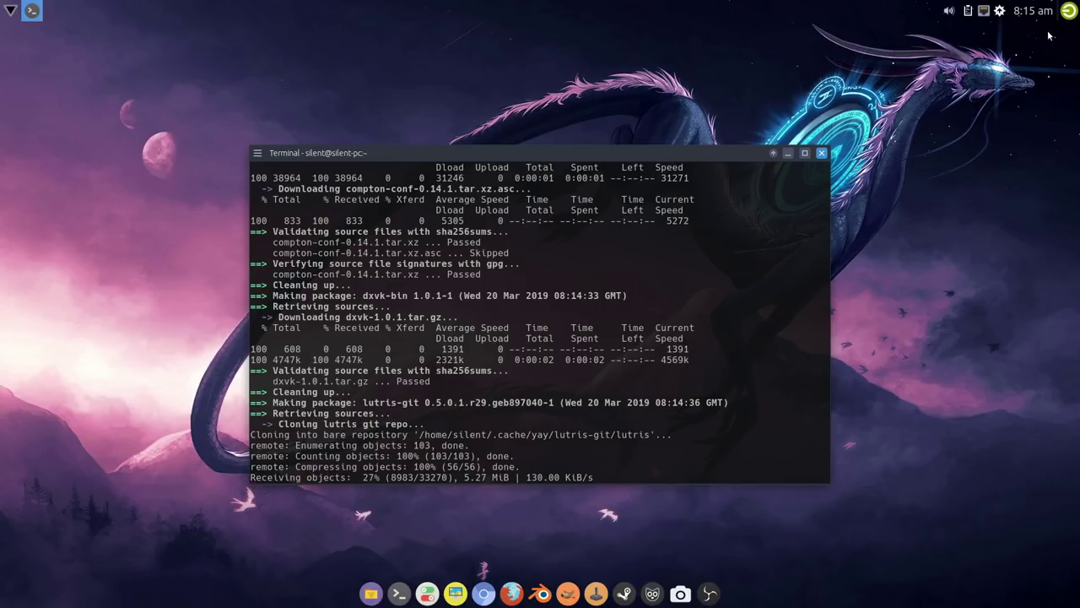
click(999, 11)
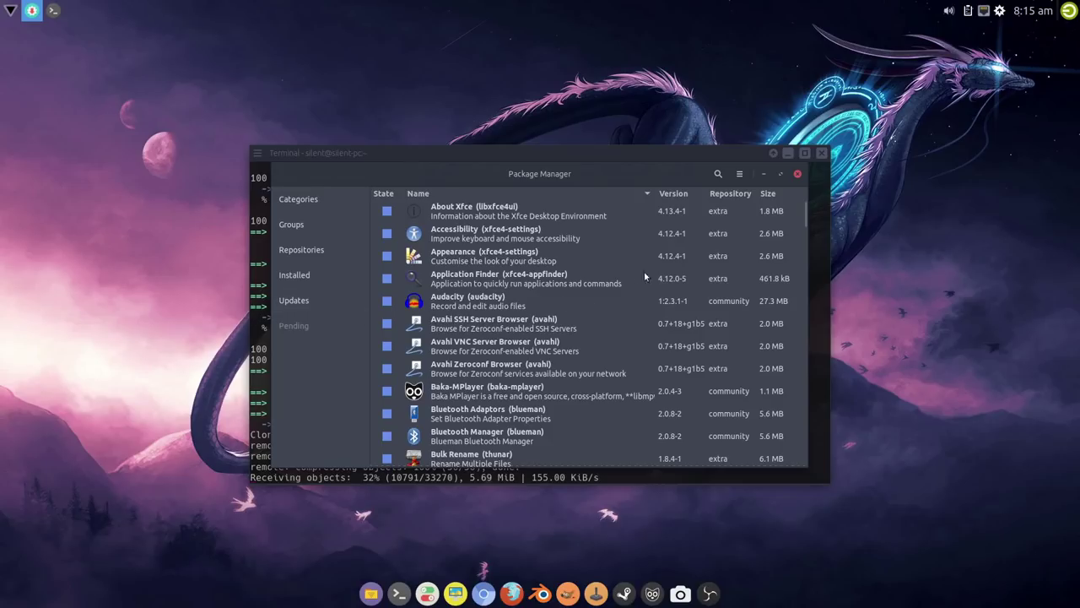
click(798, 173)
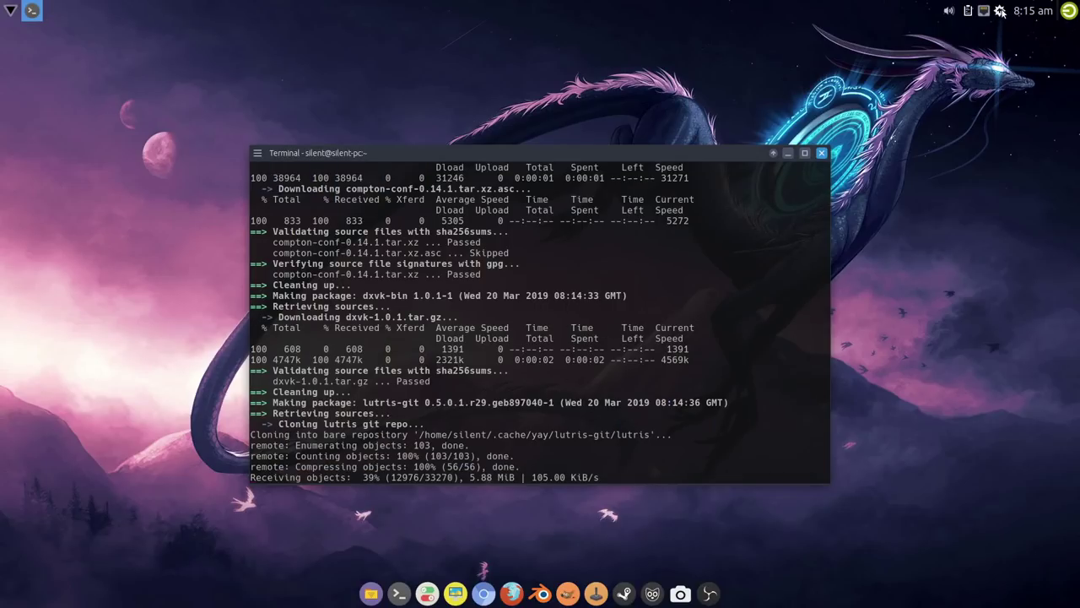
click(999, 11)
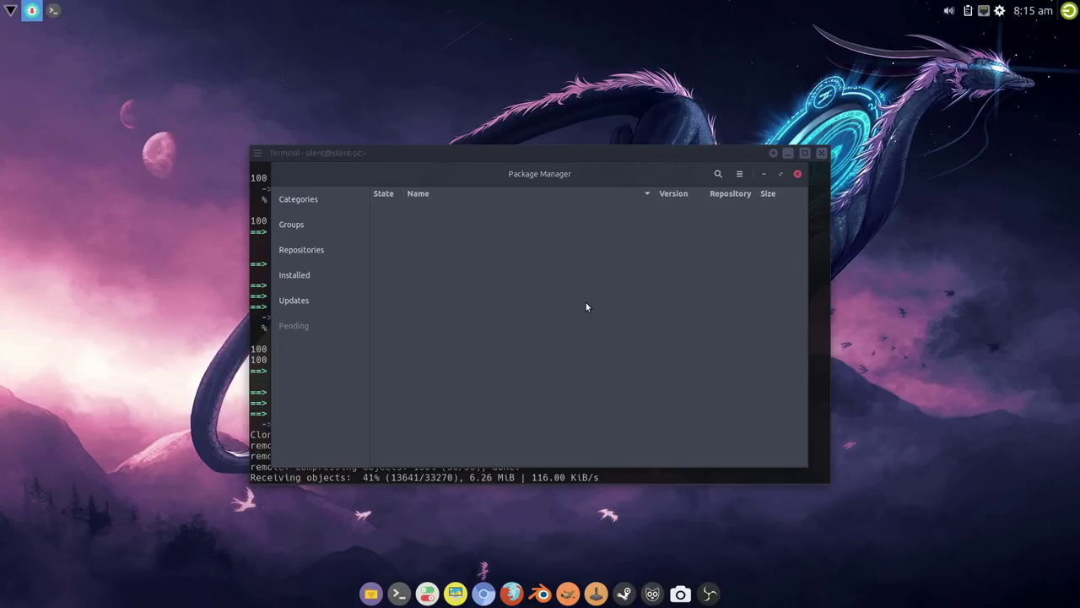
click(308, 301)
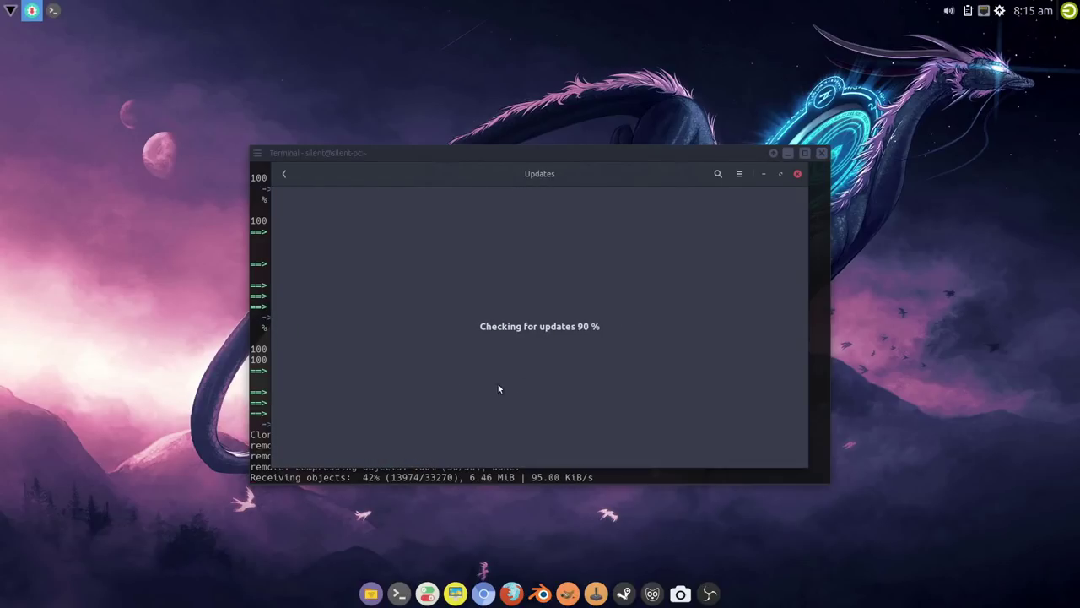
click(797, 174)
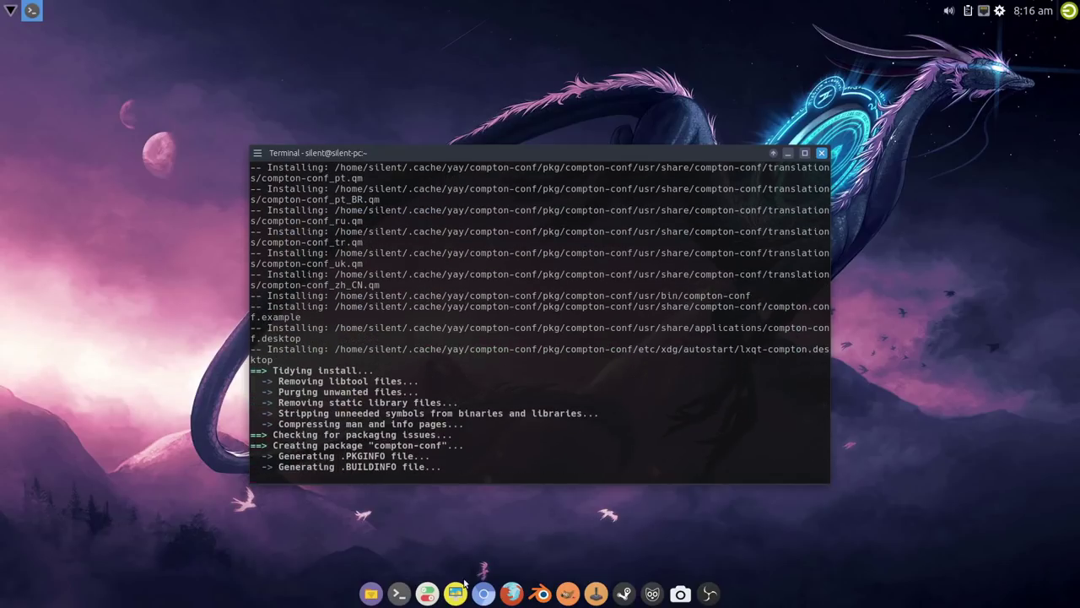
click(428, 594)
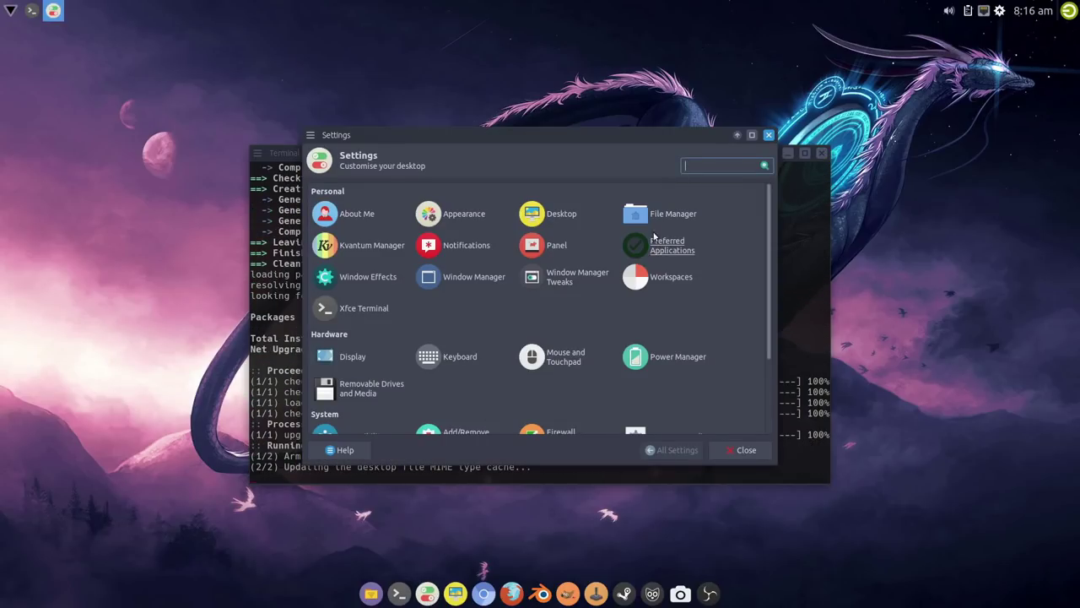
click(746, 451)
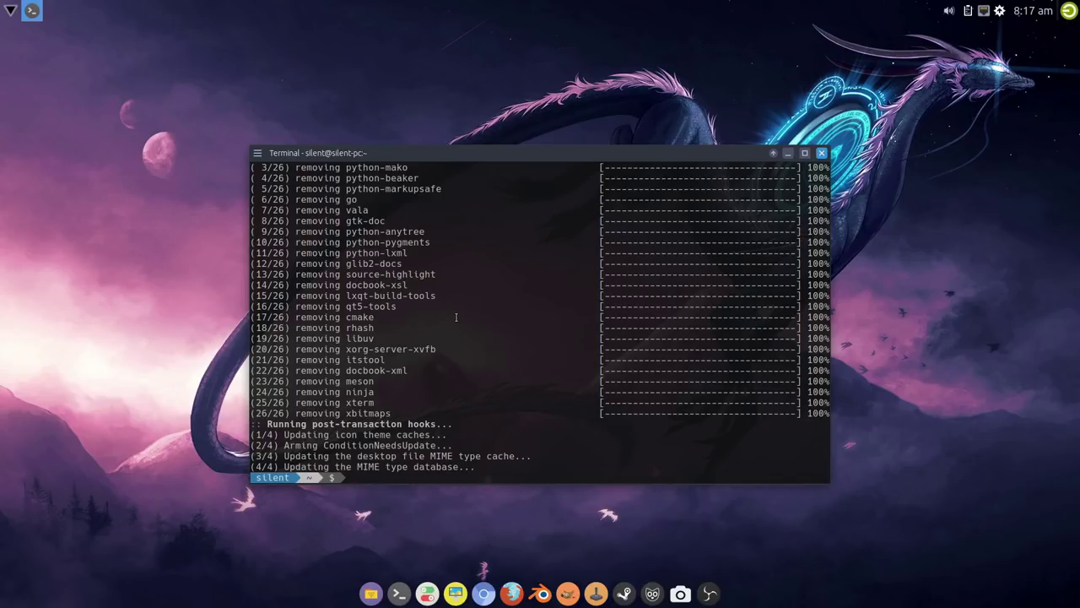
Step: Scroll through yay's output to review the removal of the 26 make dependencies
scroll(456, 317, up, 3)
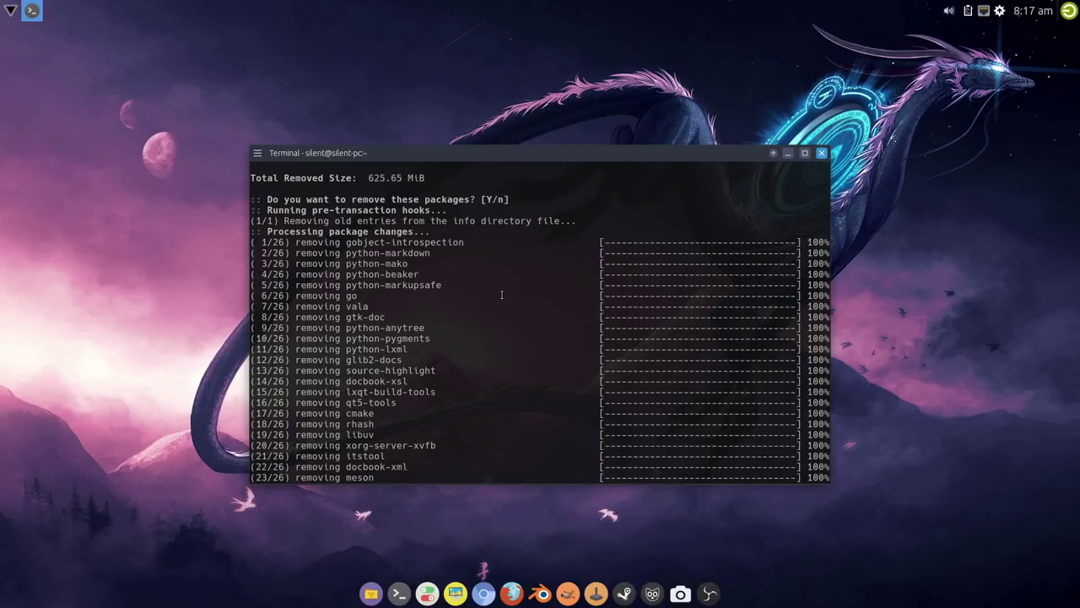
scroll(501, 293, up, 4)
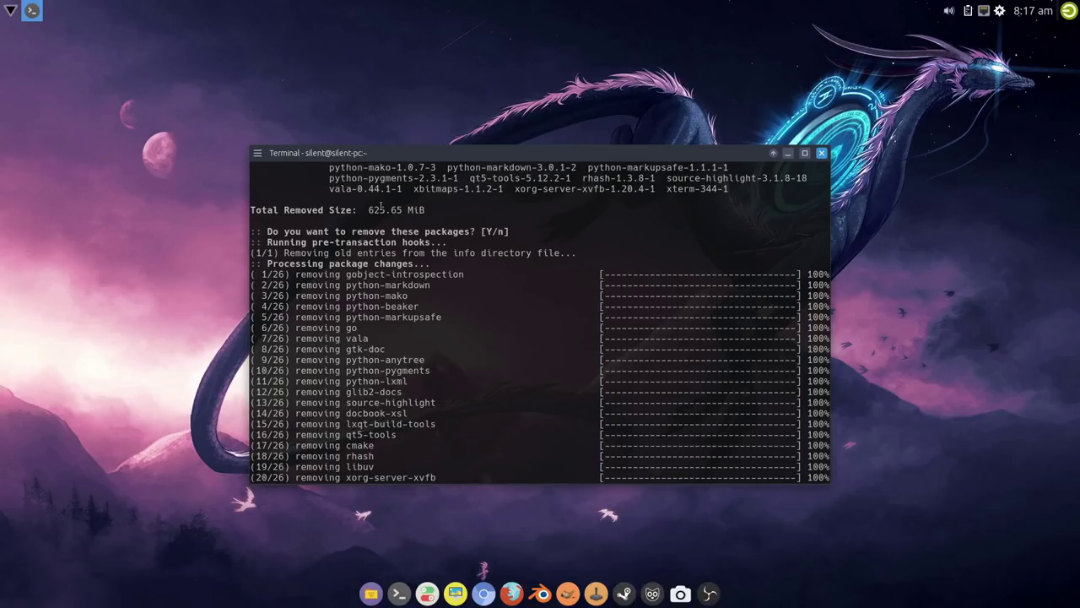
scroll(540, 321, down, 4)
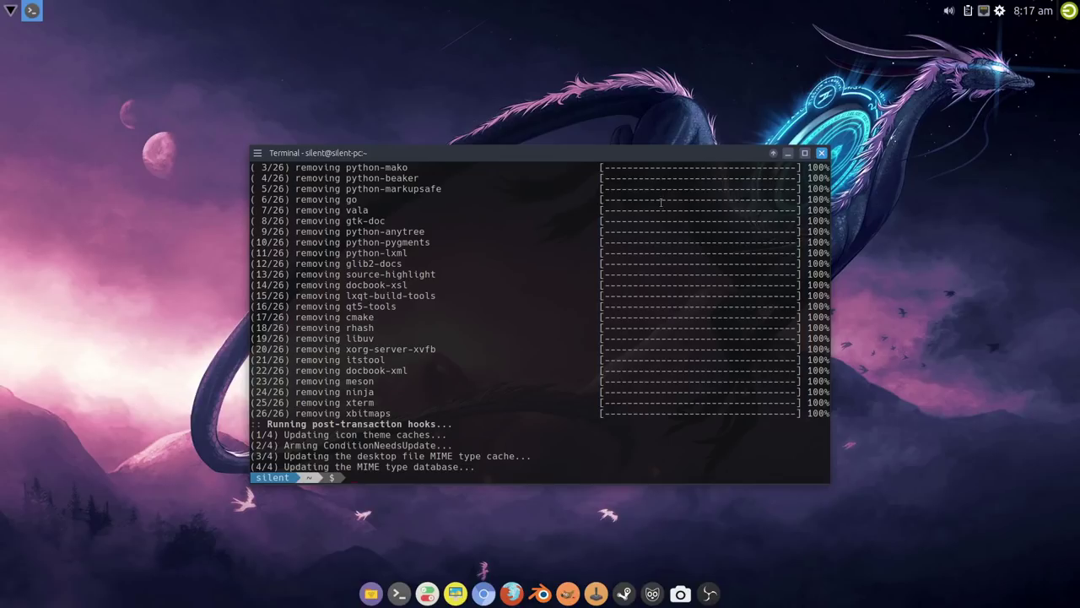
Step: Close the terminal and bring up the Log out dialog from the top-panel power icon
click(822, 153)
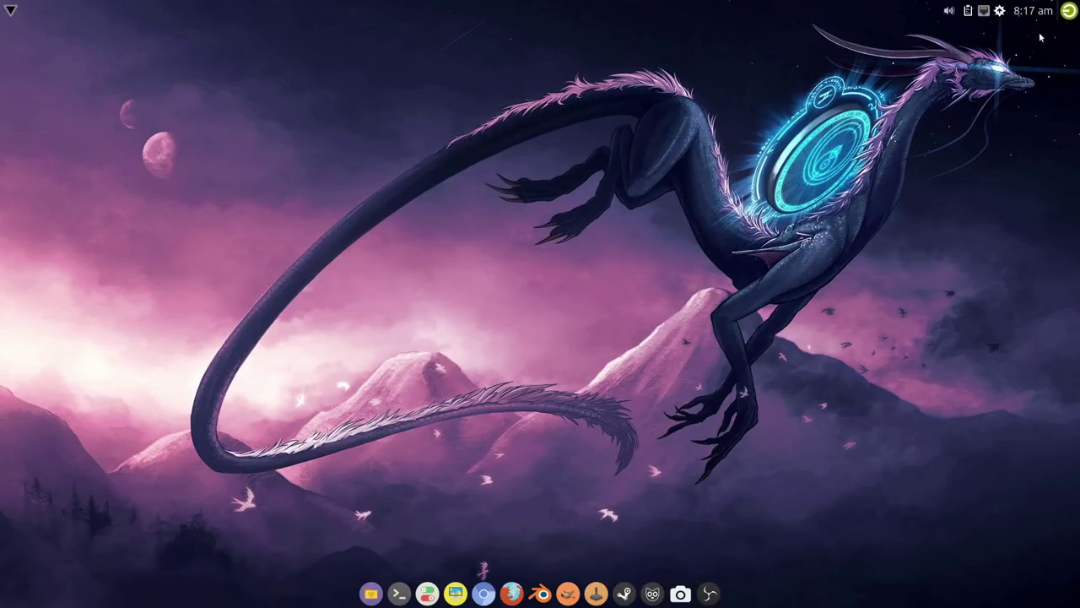
click(1068, 11)
Step: Open a terminal from the dock to view the neofetch system info, then close it
click(399, 593)
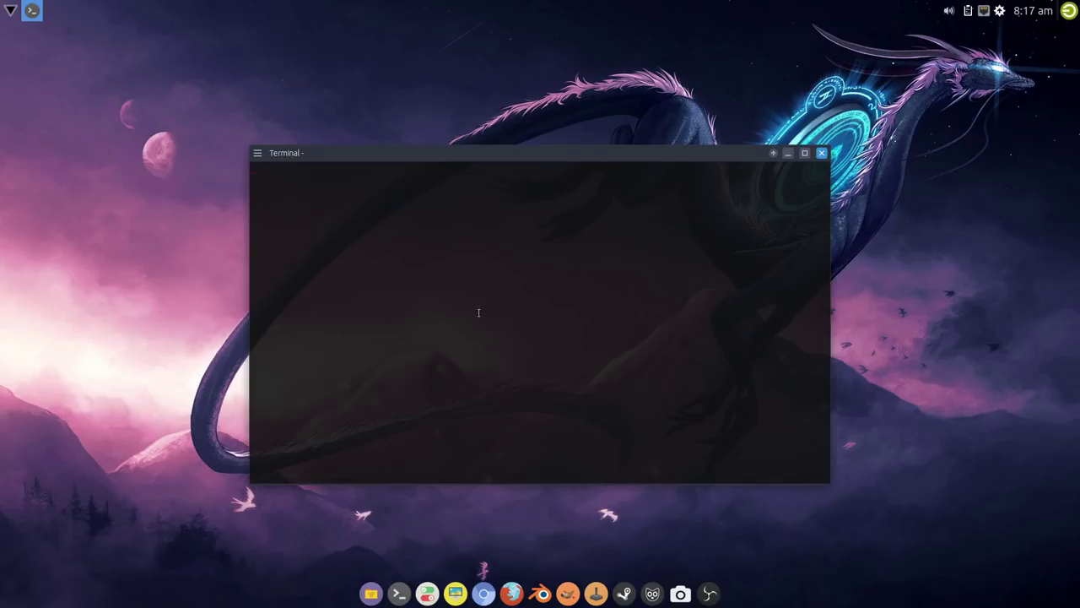
click(821, 153)
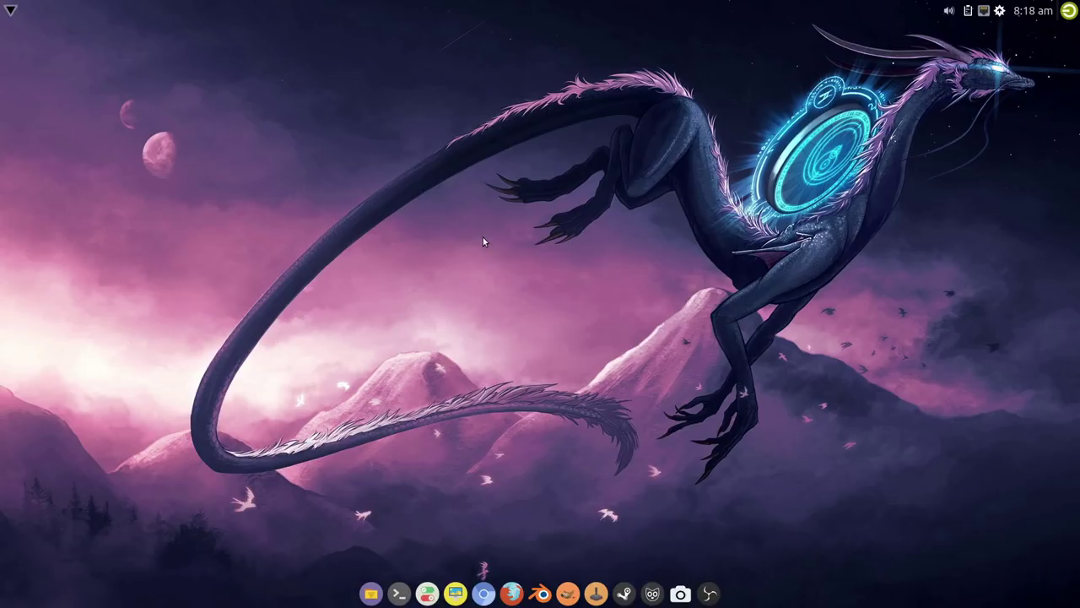